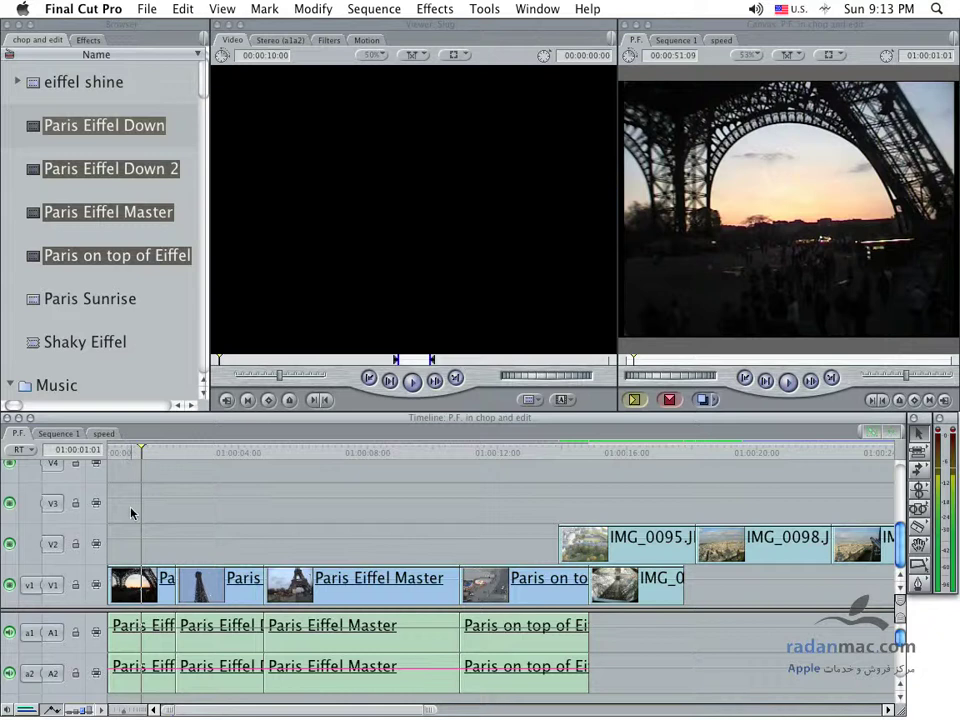
Scrub the sequence start, then park the playhead at 01:00:07:09 on the full Eiffel Tower shot
left_click_drag(141, 451, 145, 451)
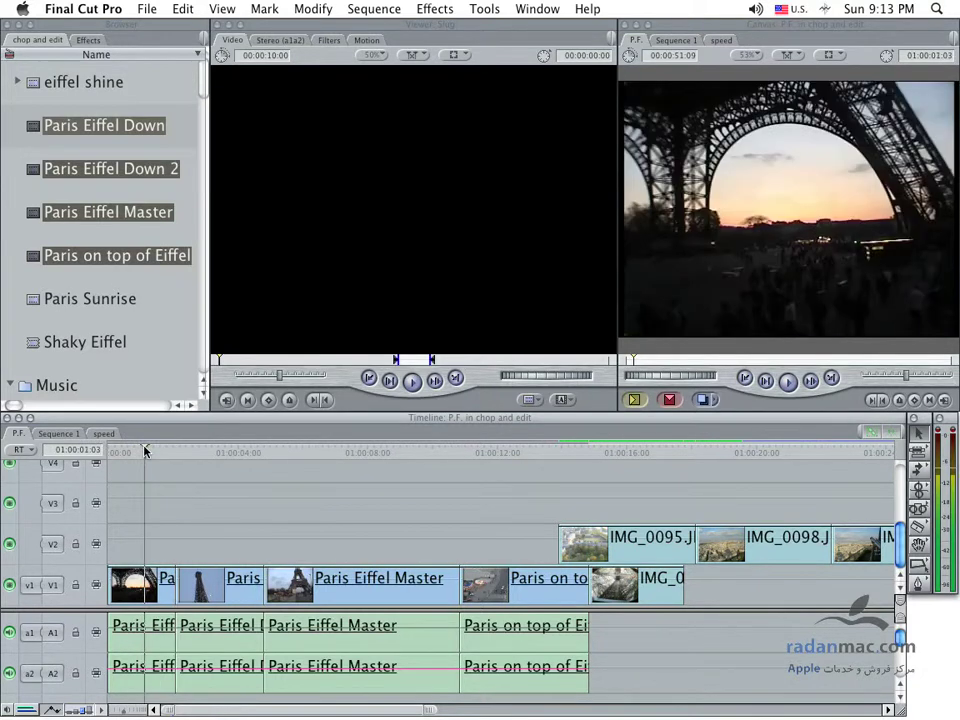
left_click(346, 452)
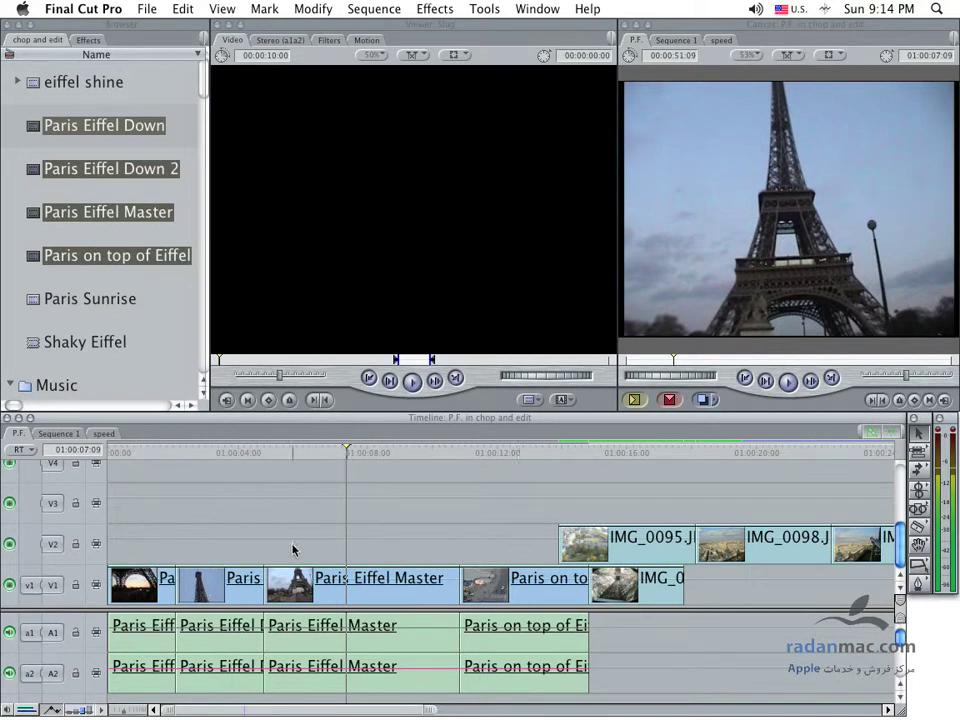
left_click_drag(332, 578, 351, 541)
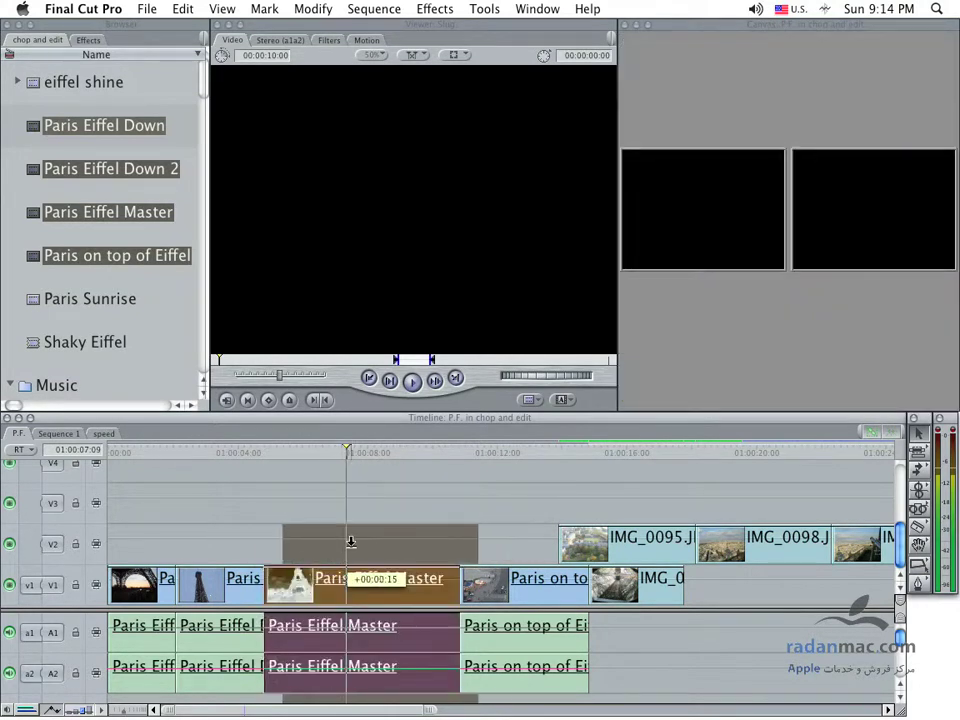
key("super+z")
scroll(317, 636, "down", 1)
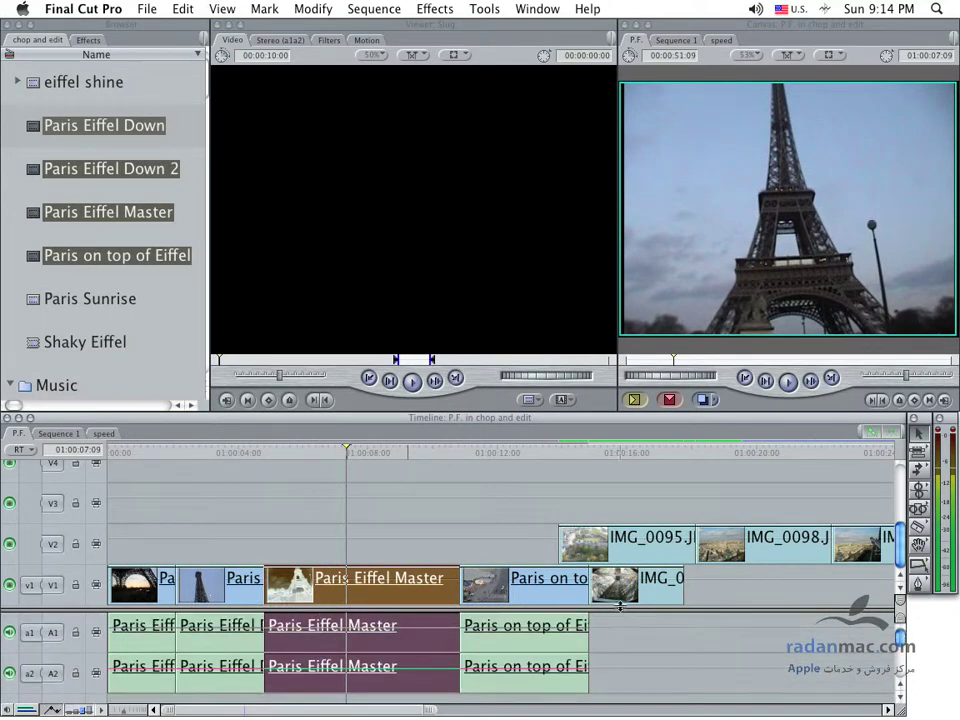
left_click_drag(620, 606, 620, 601)
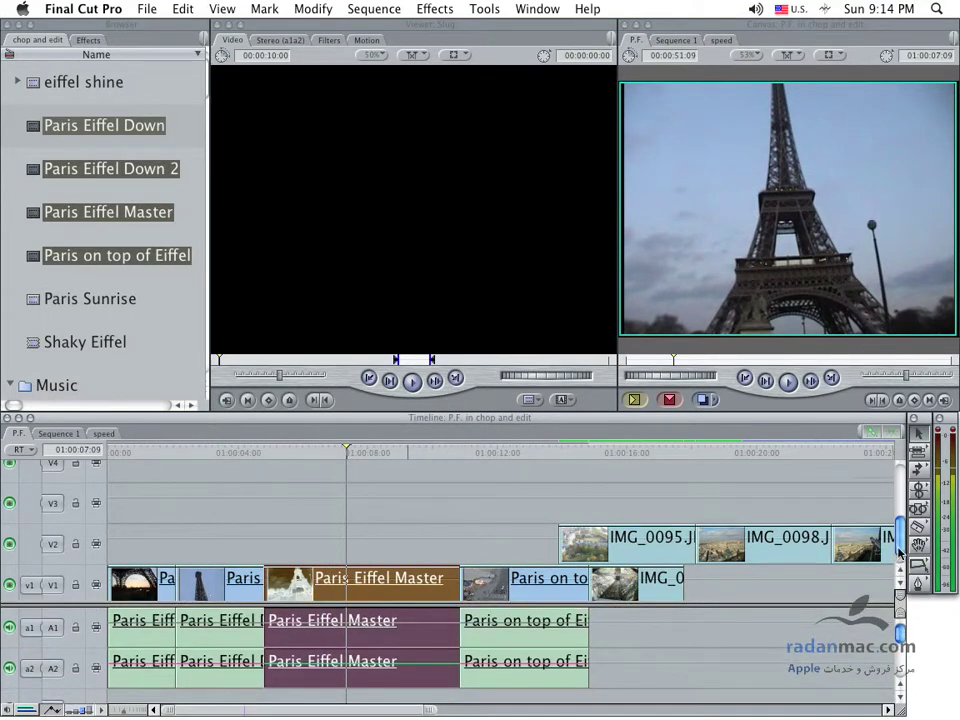
left_click_drag(899, 553, 901, 557)
left_click(410, 544)
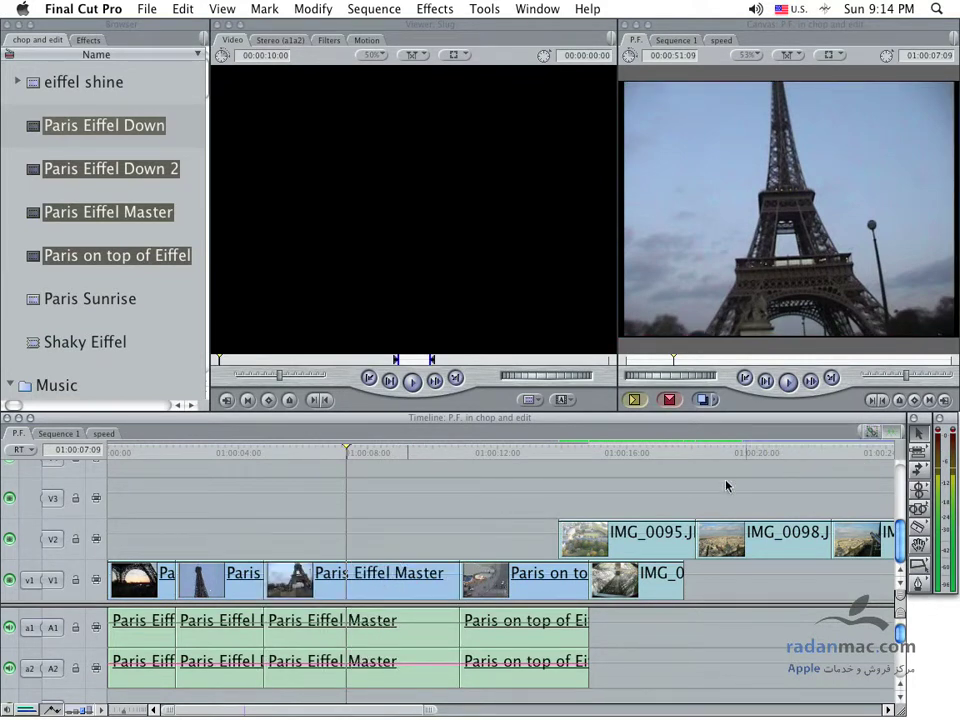
Unlink the Paris Eiffel Master video from its audio using Linked Selection and Modify > Link
left_click(440, 580)
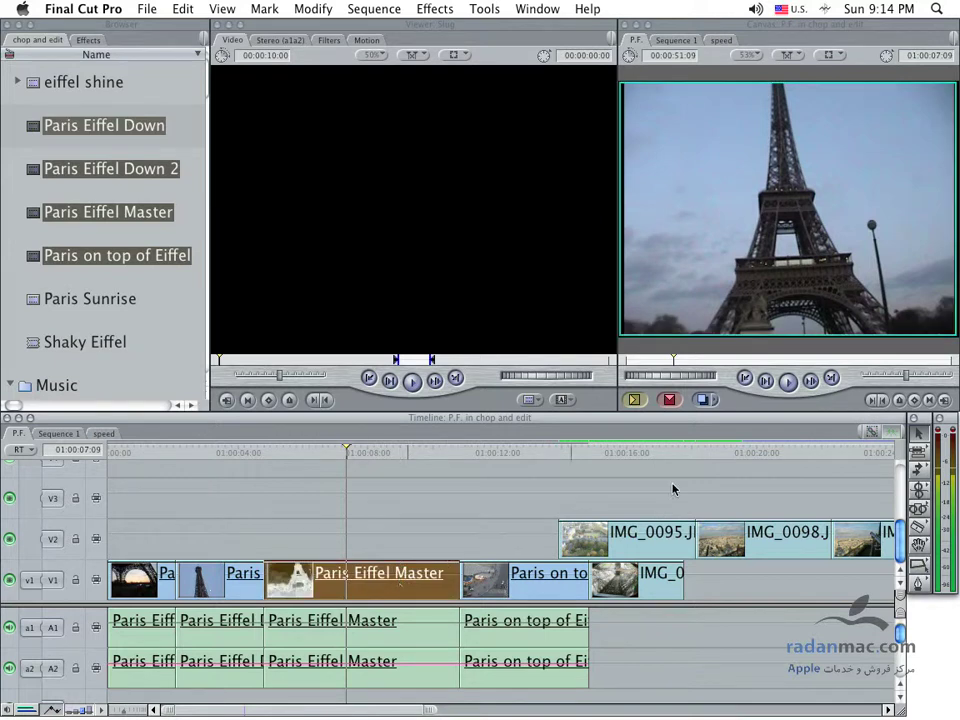
left_click(871, 432)
left_click(413, 620)
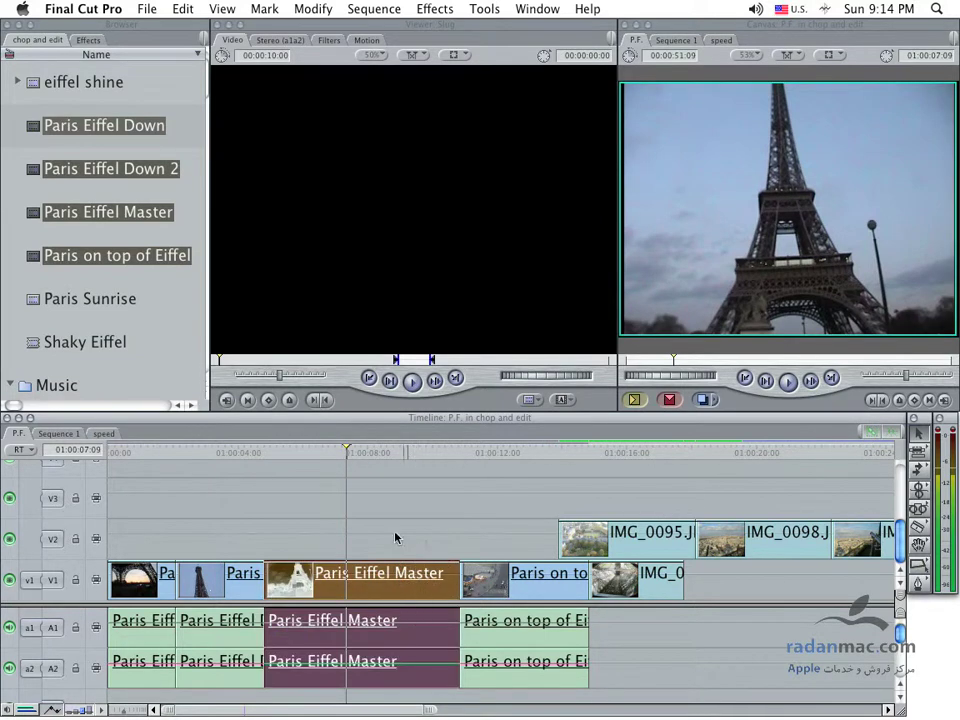
left_click(313, 9)
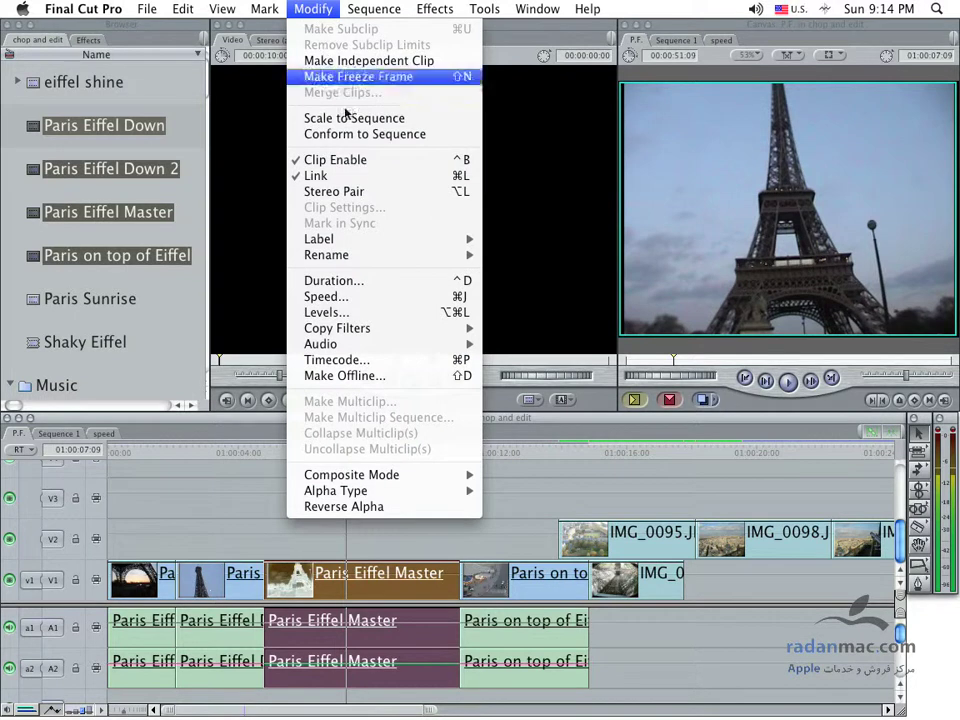
left_click(373, 177)
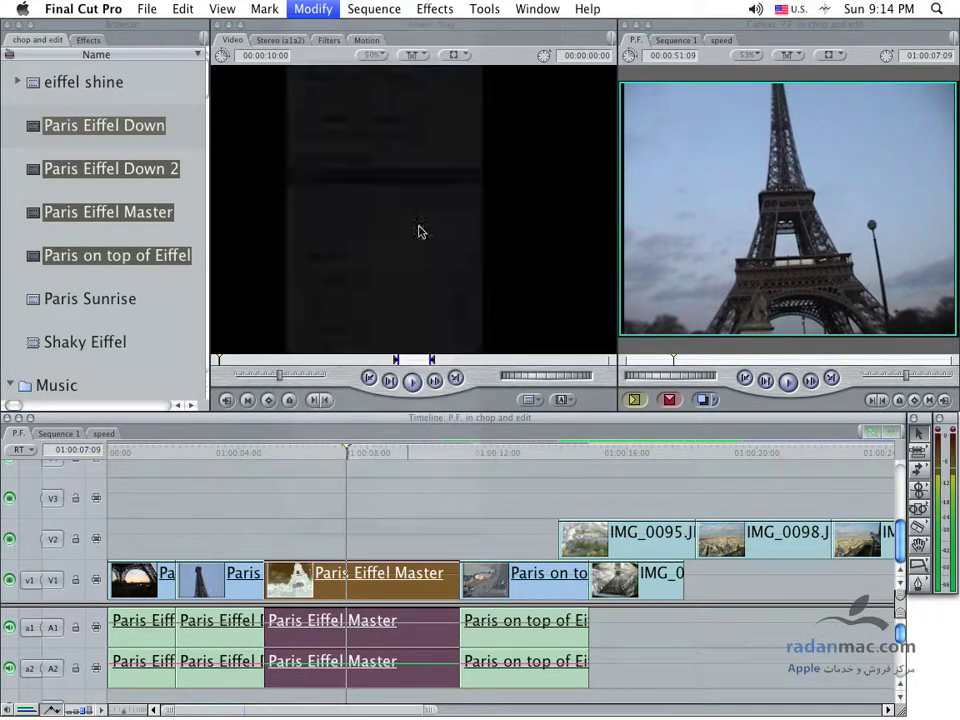
Reselect only the Paris Eiffel Master video clip on V1
left_click(375, 553)
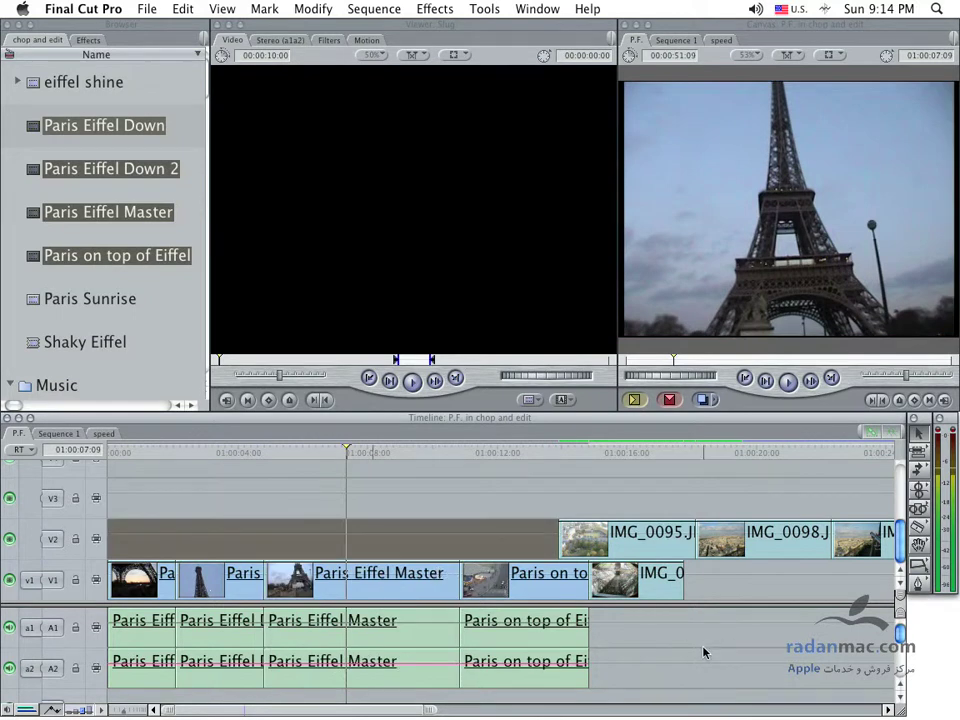
left_click(302, 573)
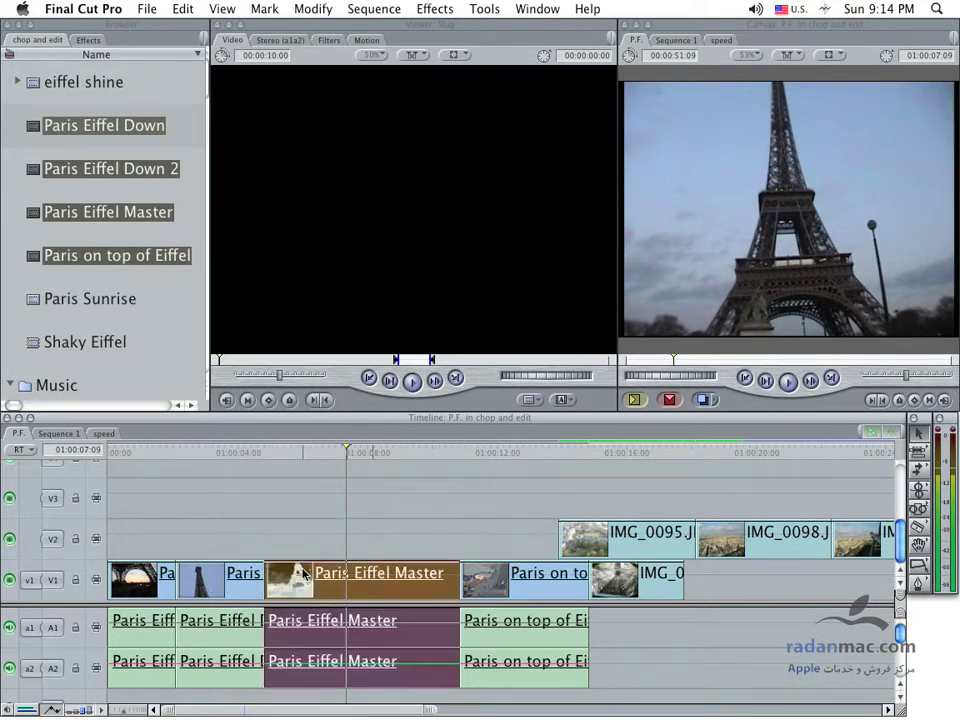
left_click(289, 529)
left_click(313, 585)
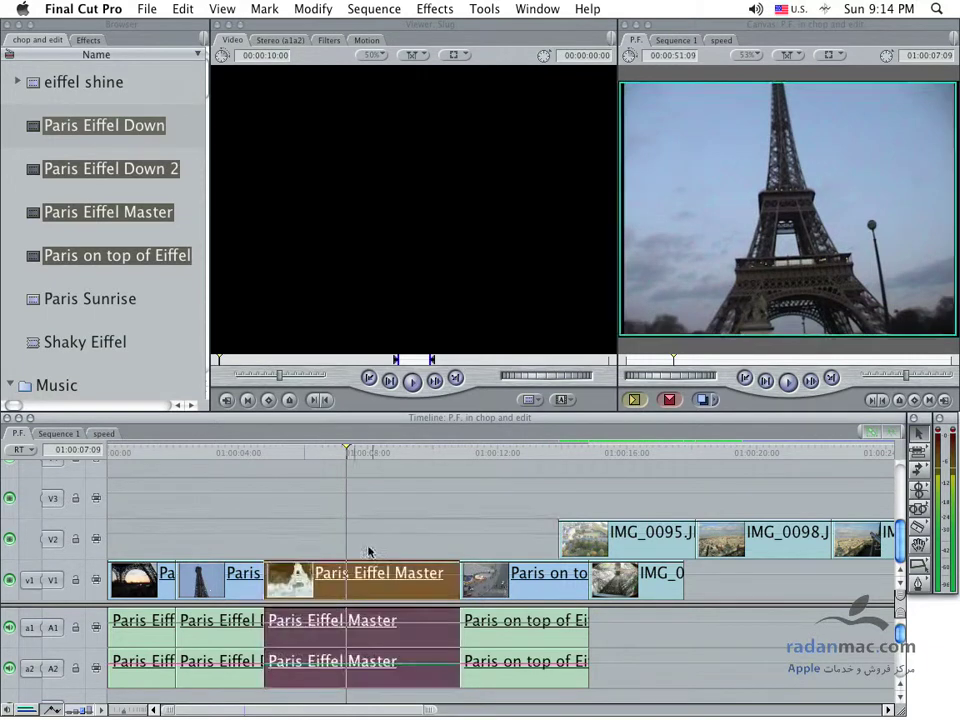
left_click(311, 583)
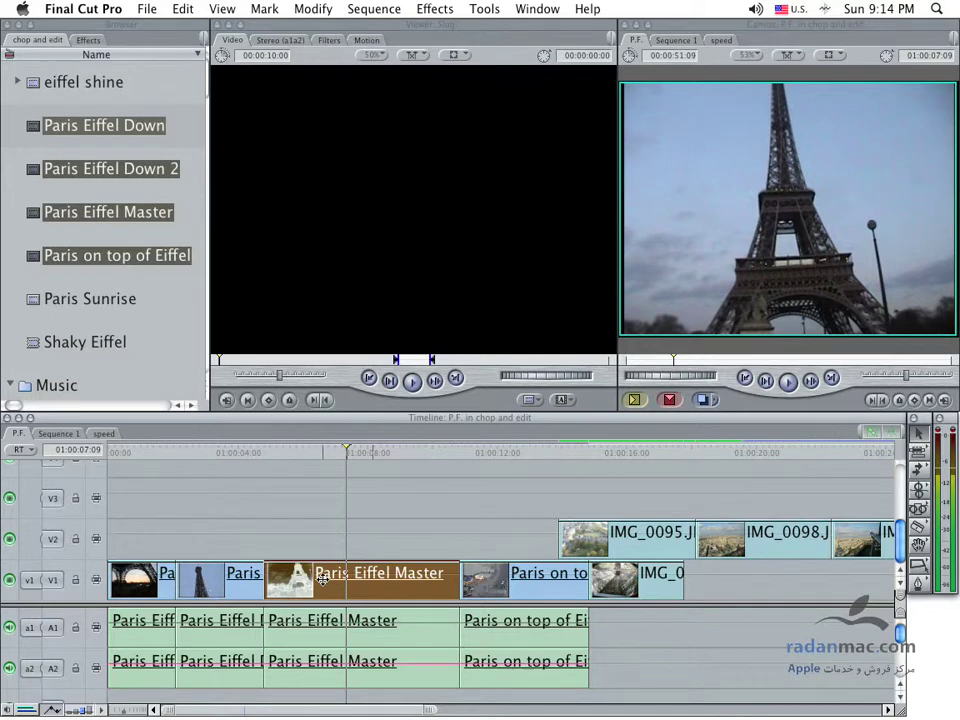
key("Up")
key("Down")
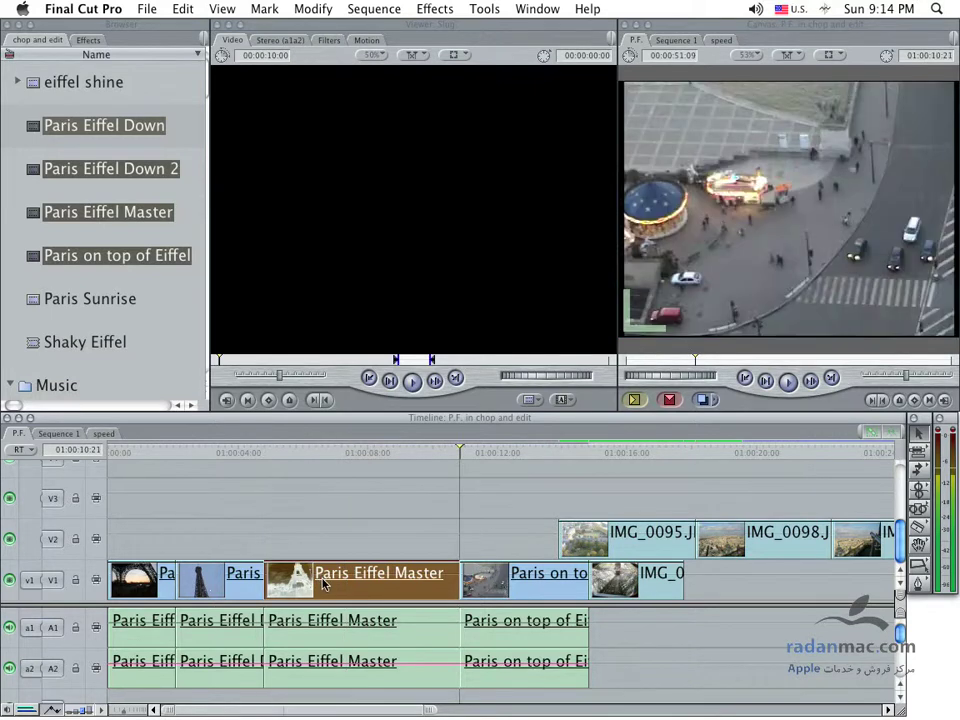
key("Up")
left_click_drag(320, 578, 320, 496)
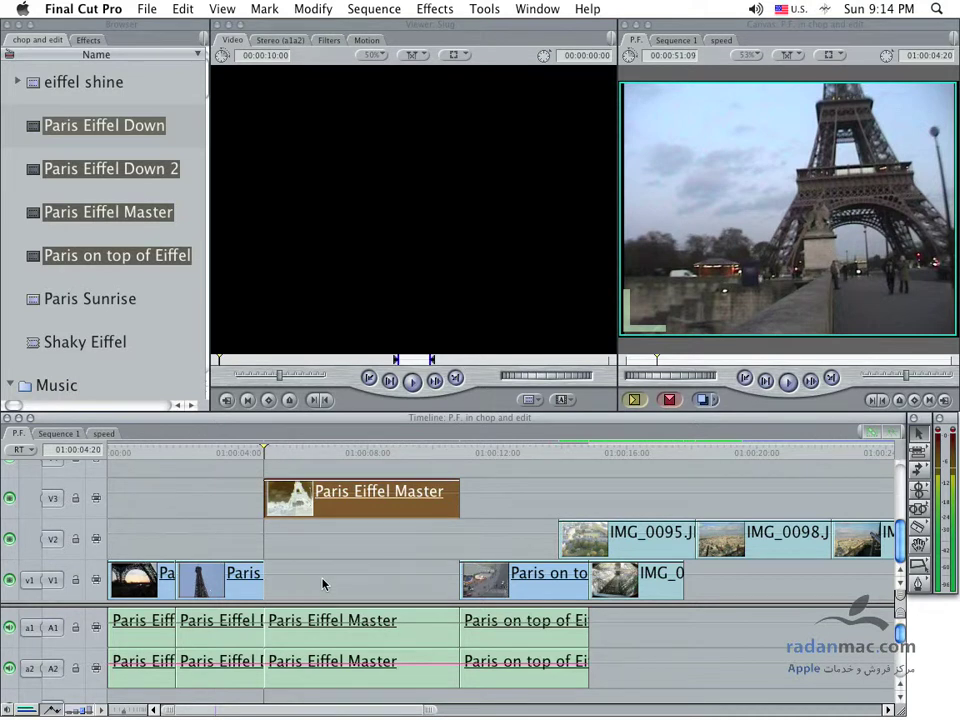
key("alt+Down")
key("alt+Down")
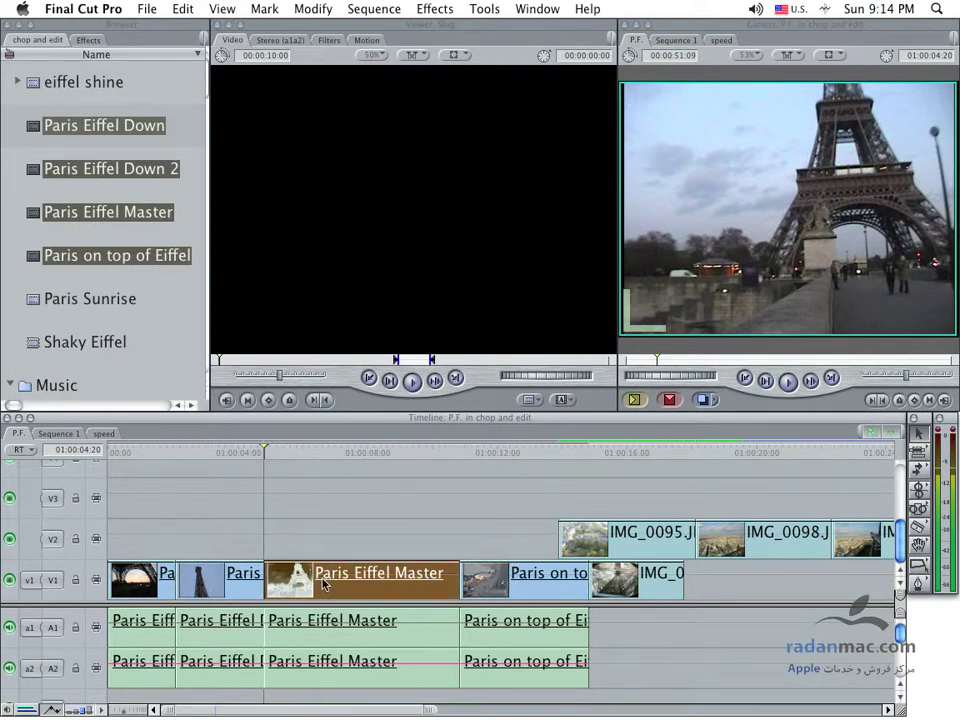
left_click(208, 580)
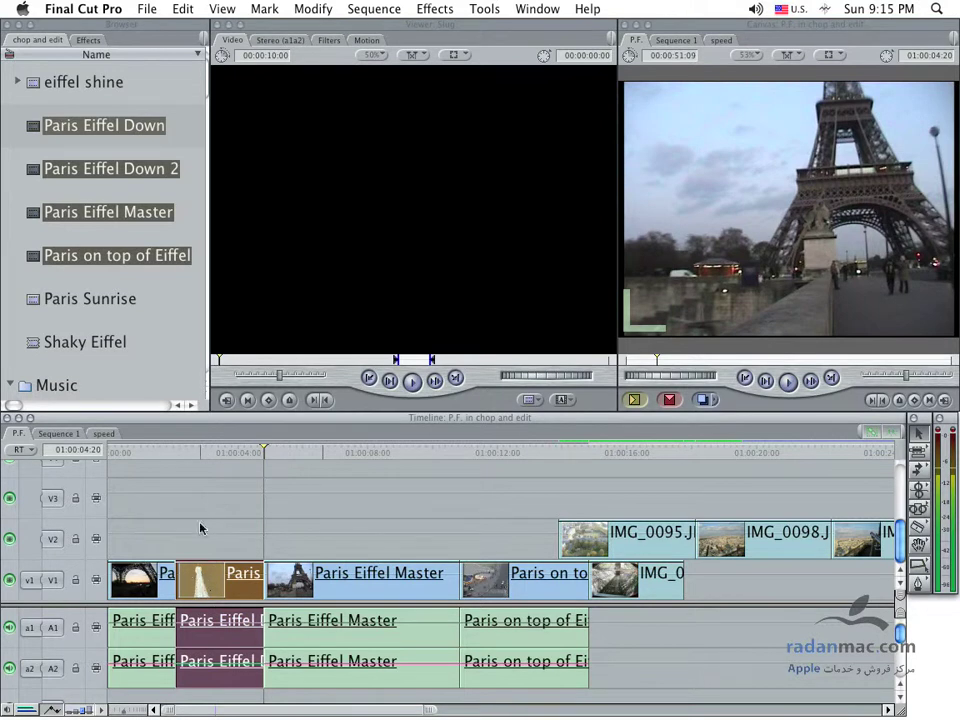
left_click_drag(212, 450, 204, 453)
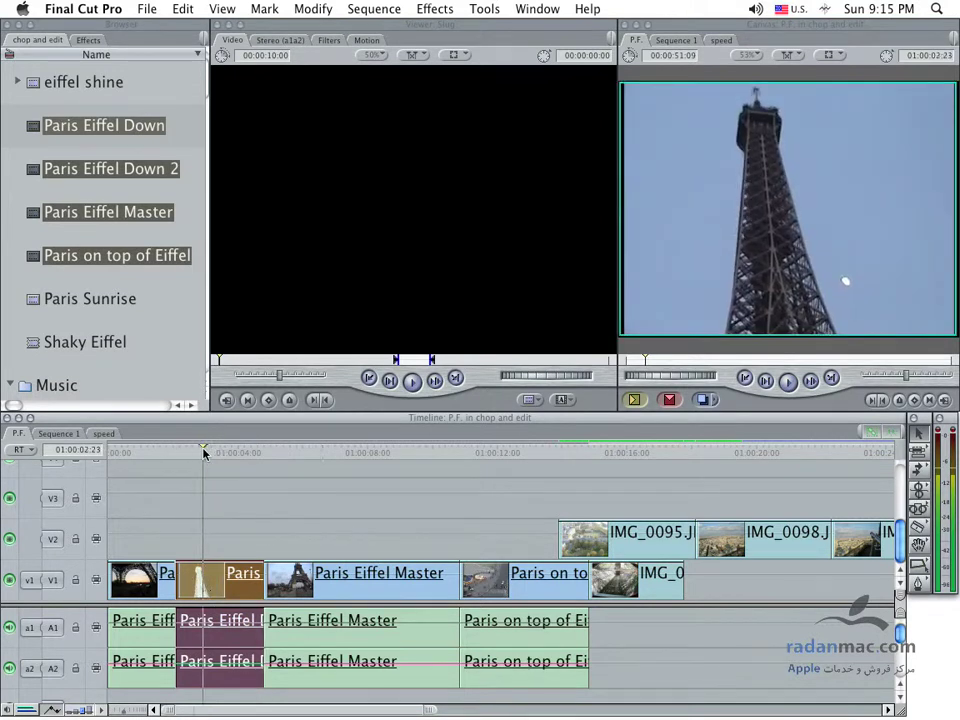
left_click(338, 453)
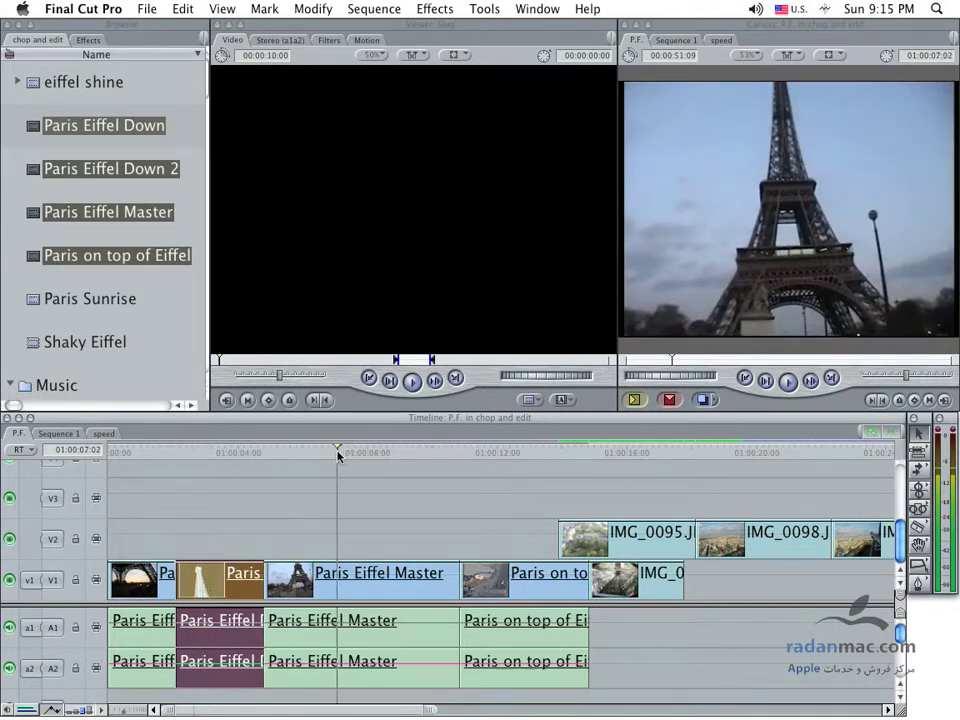
left_click_drag(338, 453, 349, 453)
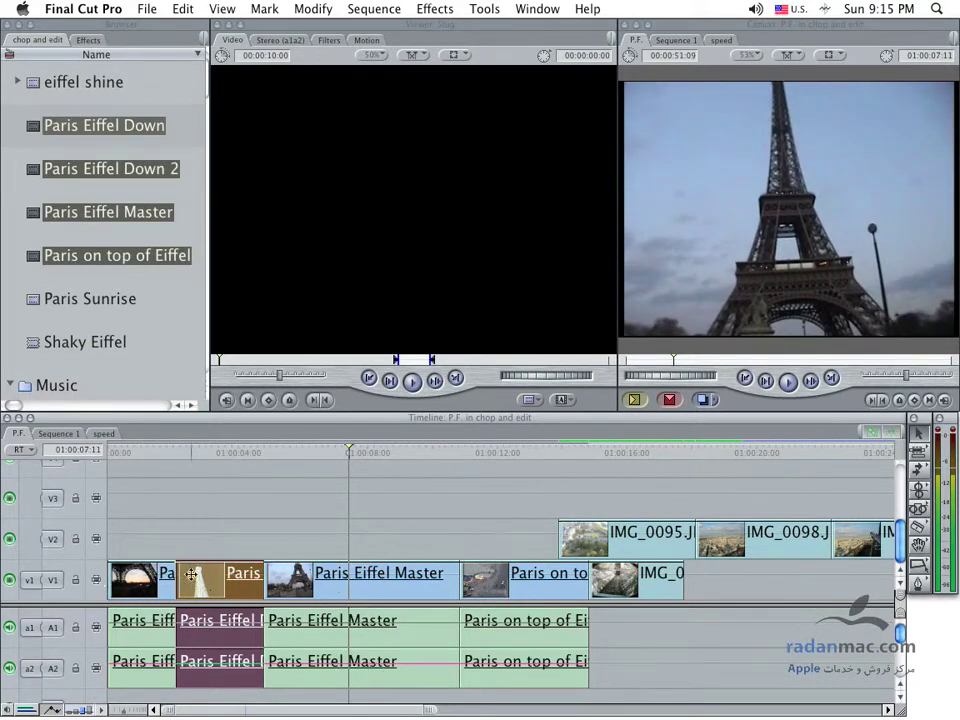
left_click_drag(333, 580, 256, 531)
left_click_drag(229, 578, 425, 576)
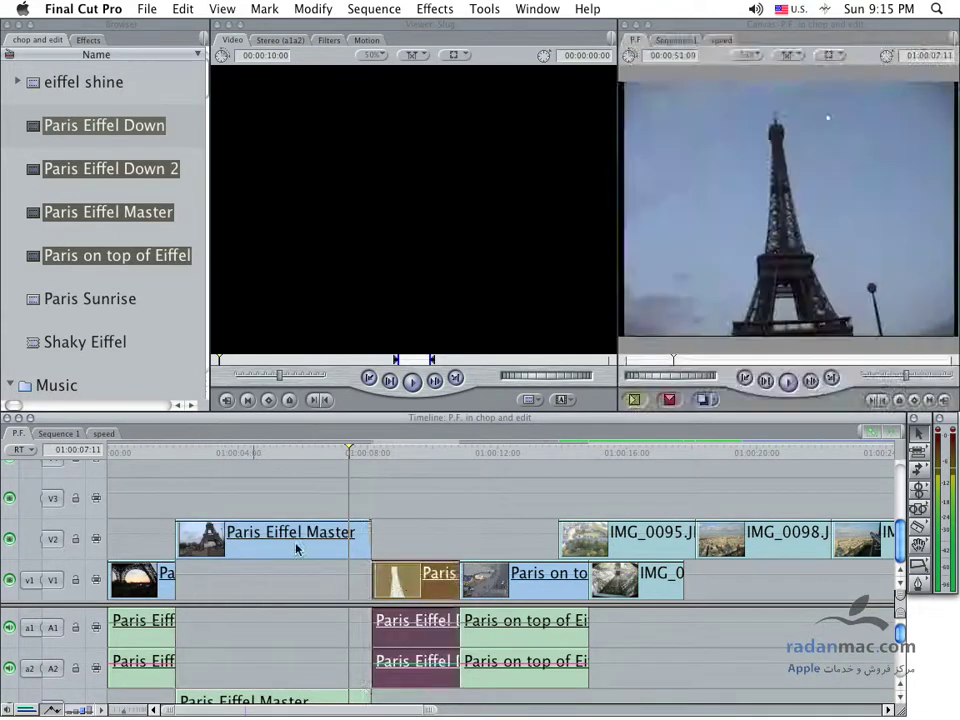
left_click_drag(296, 548, 289, 572)
key("ctrl+z")
key("ctrl+z")
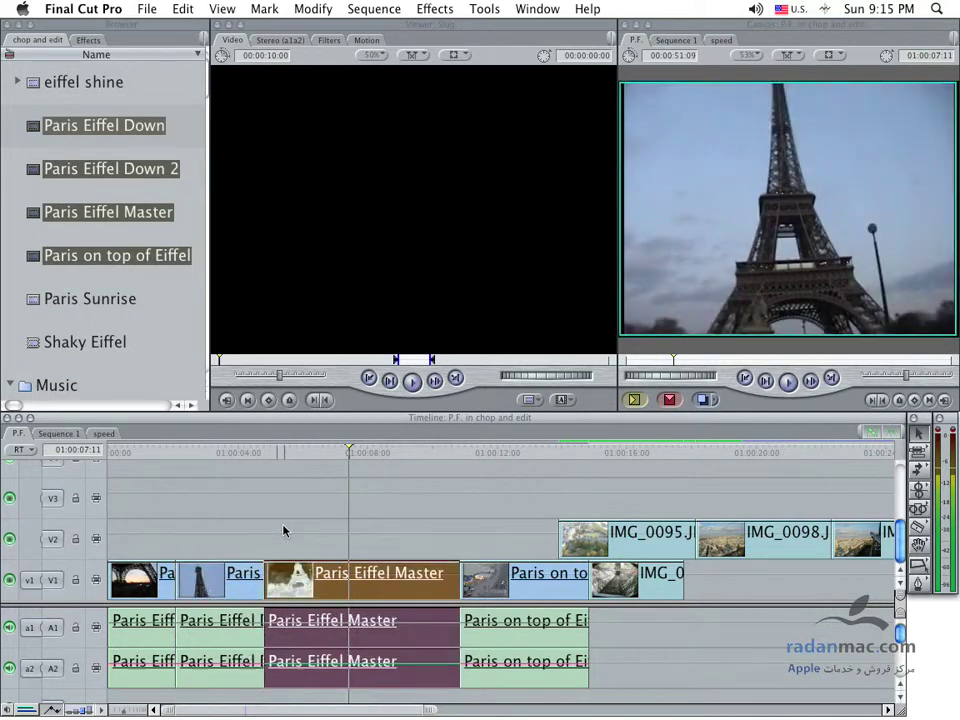
mouse_move(284, 530)
left_mouse_down()
mouse_move(378, 578)
mouse_move(402, 578)
left_mouse_up()
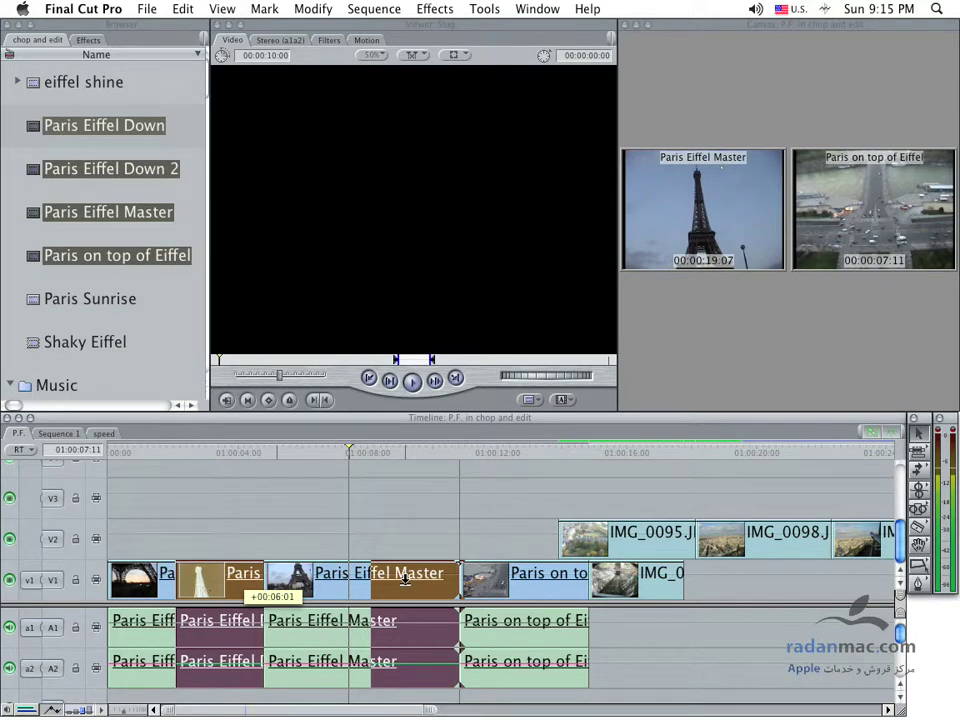
left_click_drag(405, 578, 200, 581)
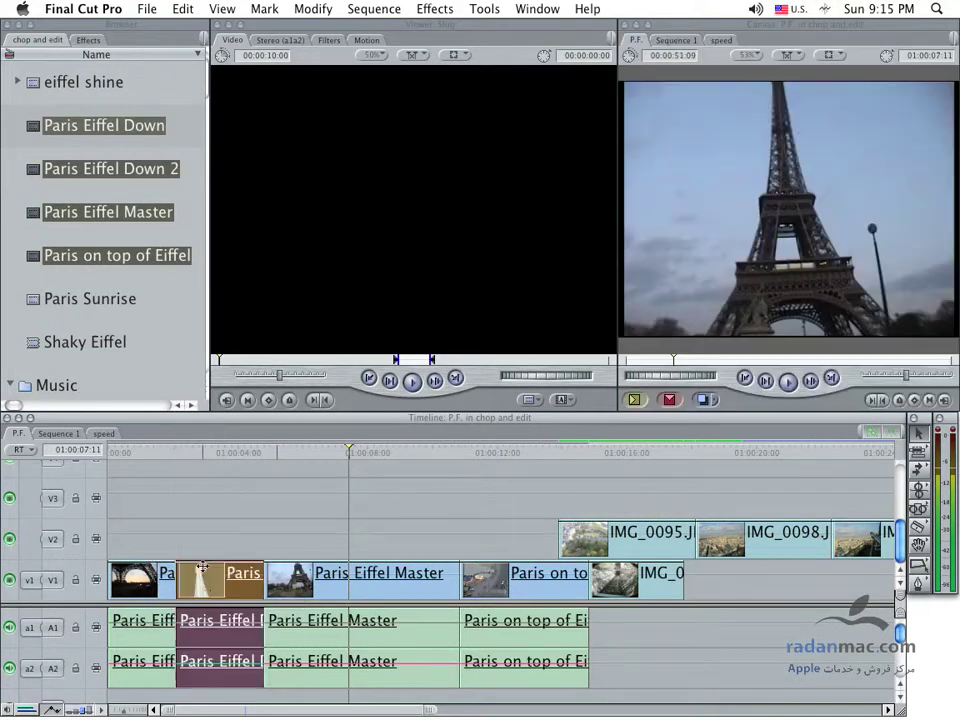
left_click(206, 544)
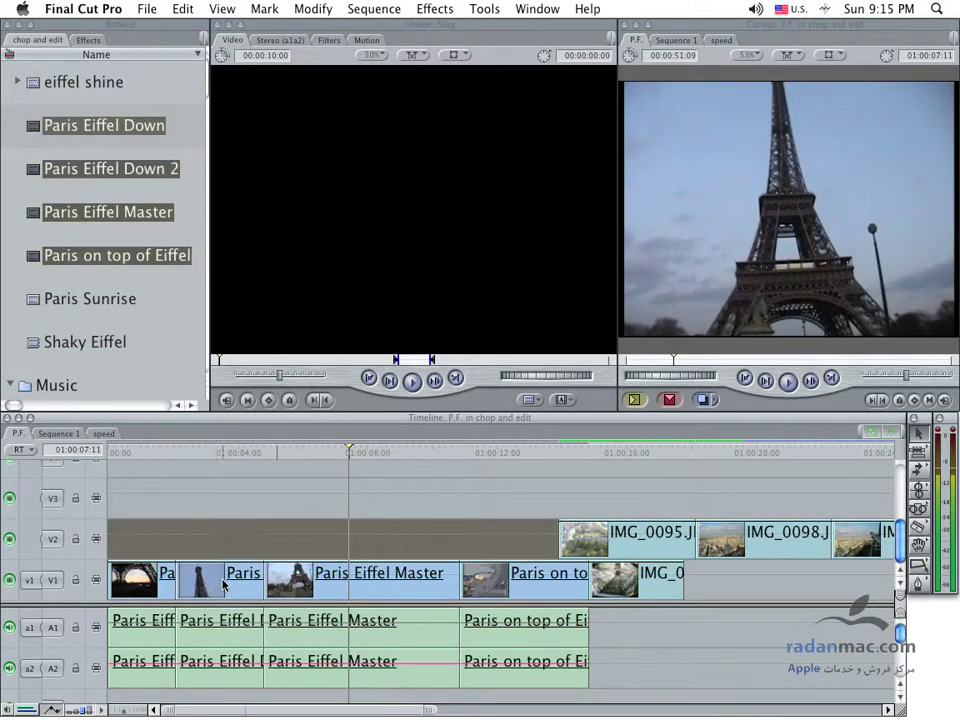
left_click(218, 584)
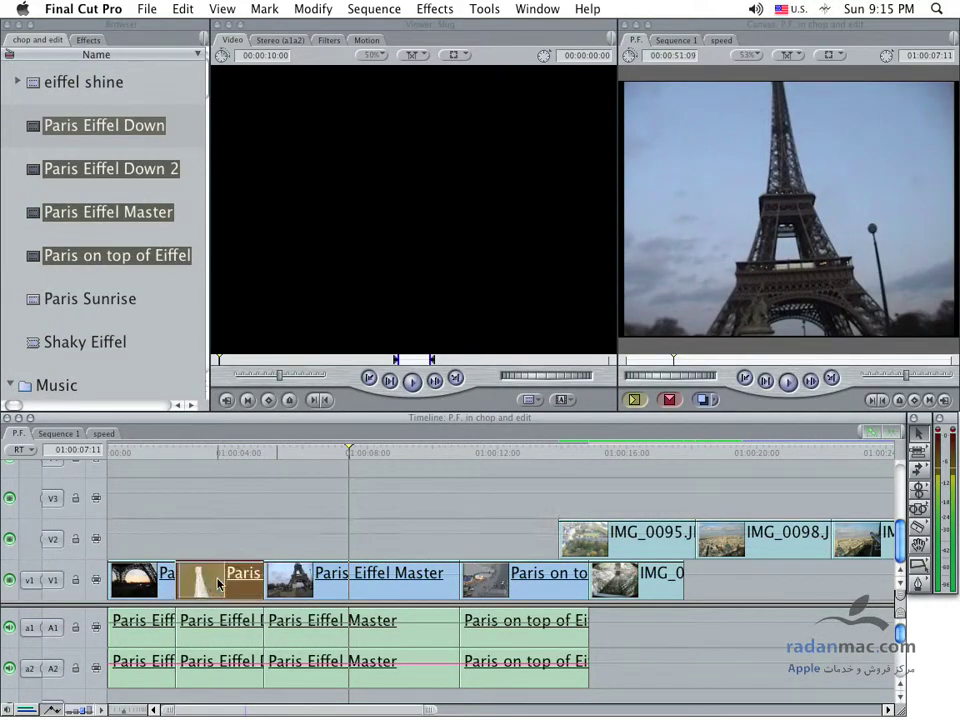
left_click(221, 633)
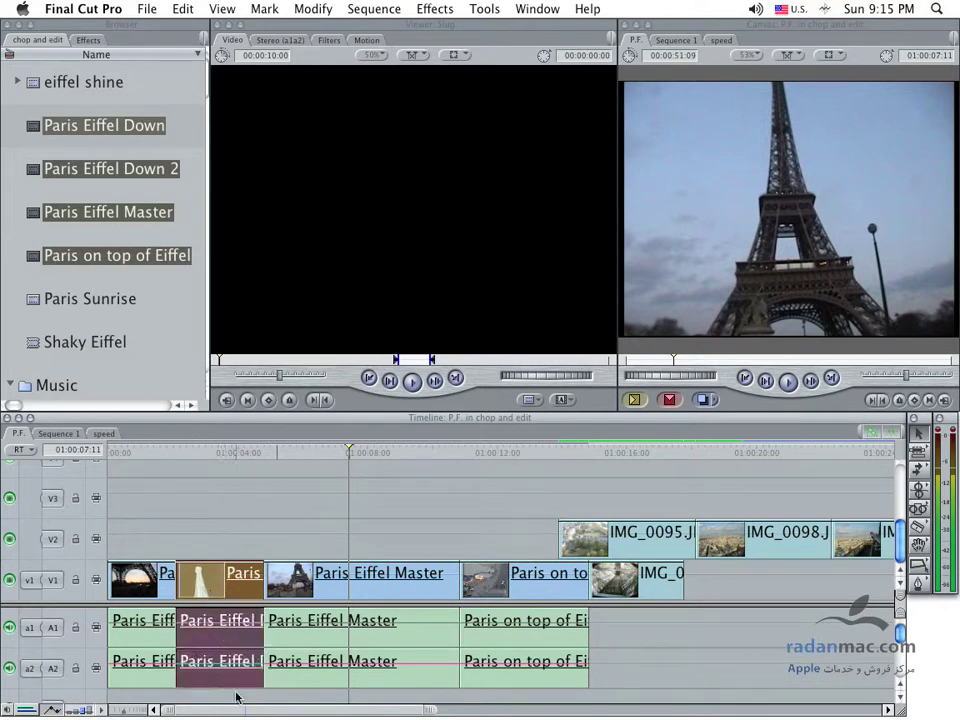
left_click(236, 696)
left_click(236, 660)
left_click(229, 630)
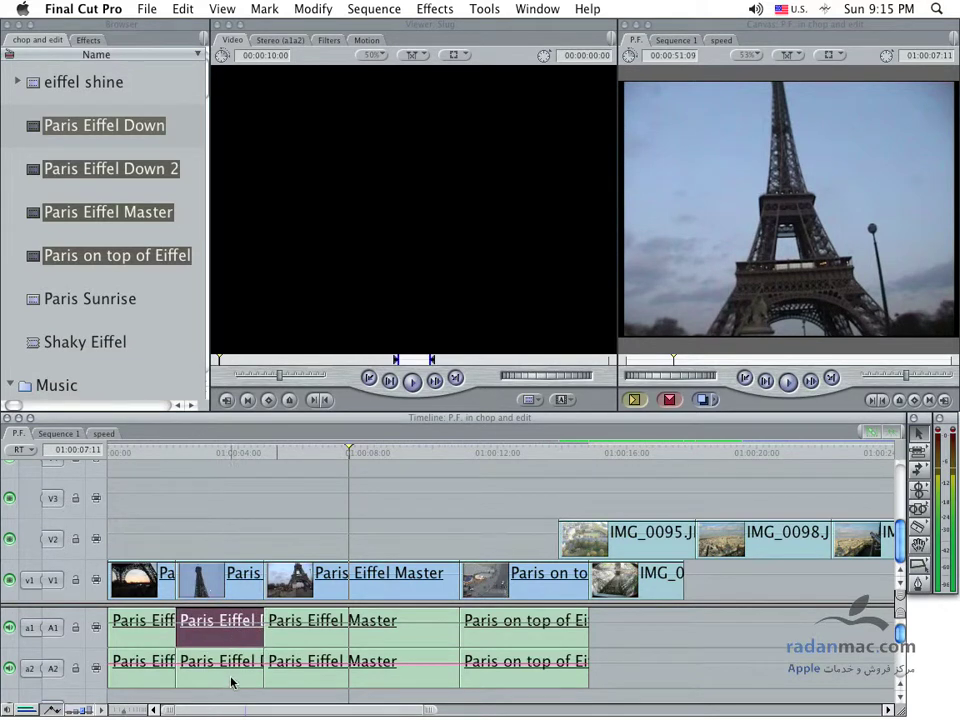
left_click(233, 678, "super")
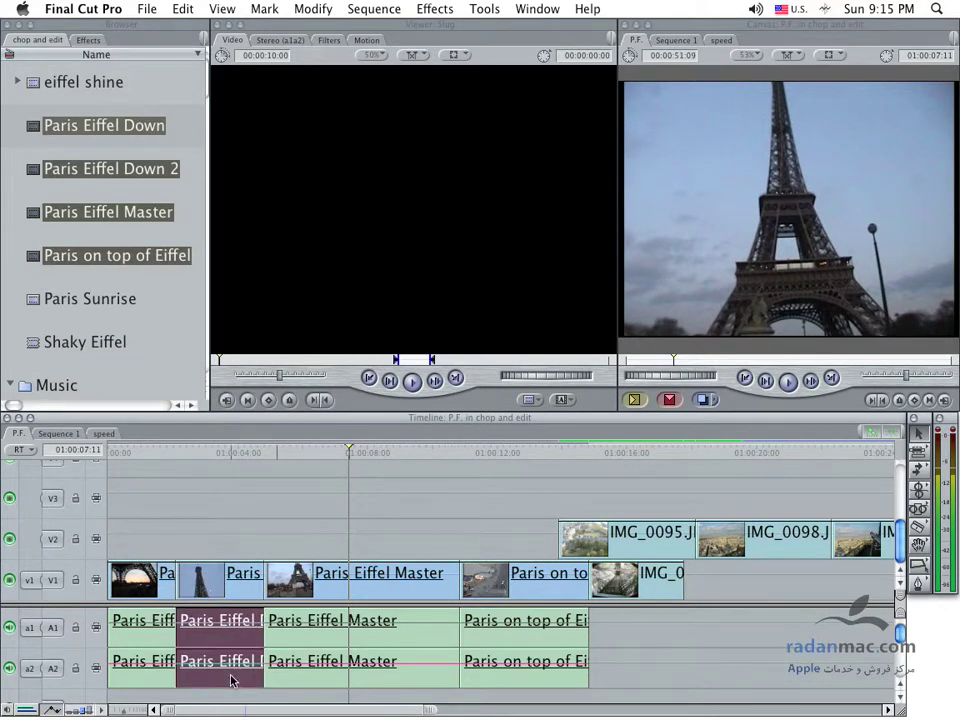
left_click(242, 538)
left_click(222, 577)
left_click(257, 508)
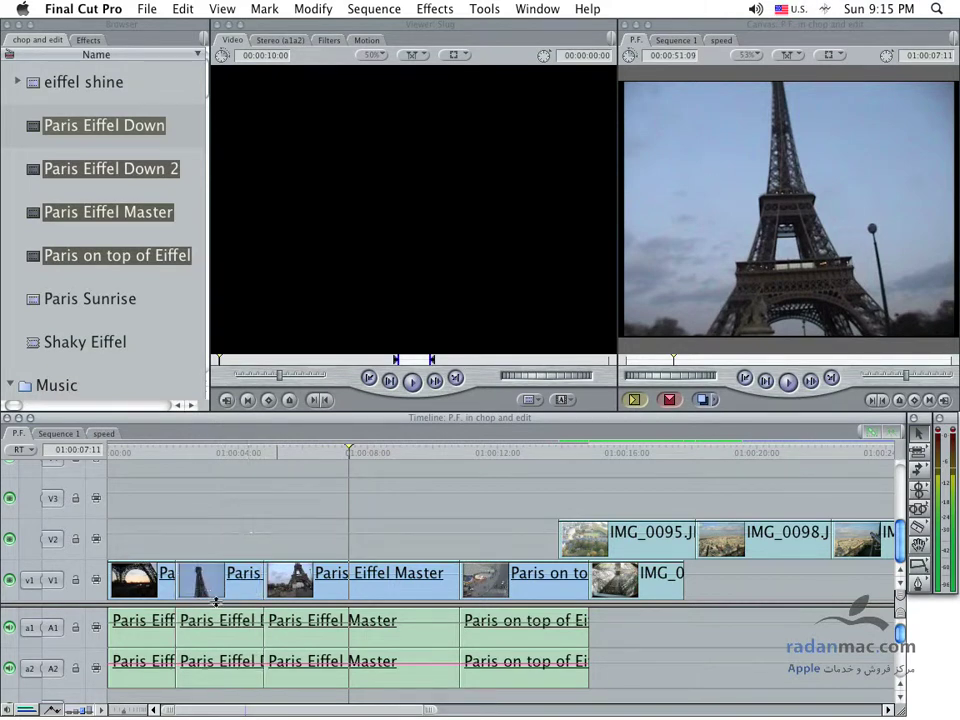
left_click(196, 582)
Reposition Paris Eiffel Down and move Paris on top of Eiffel ahead of Paris Eiffel Master on V1
left_click_drag(196, 582, 384, 578)
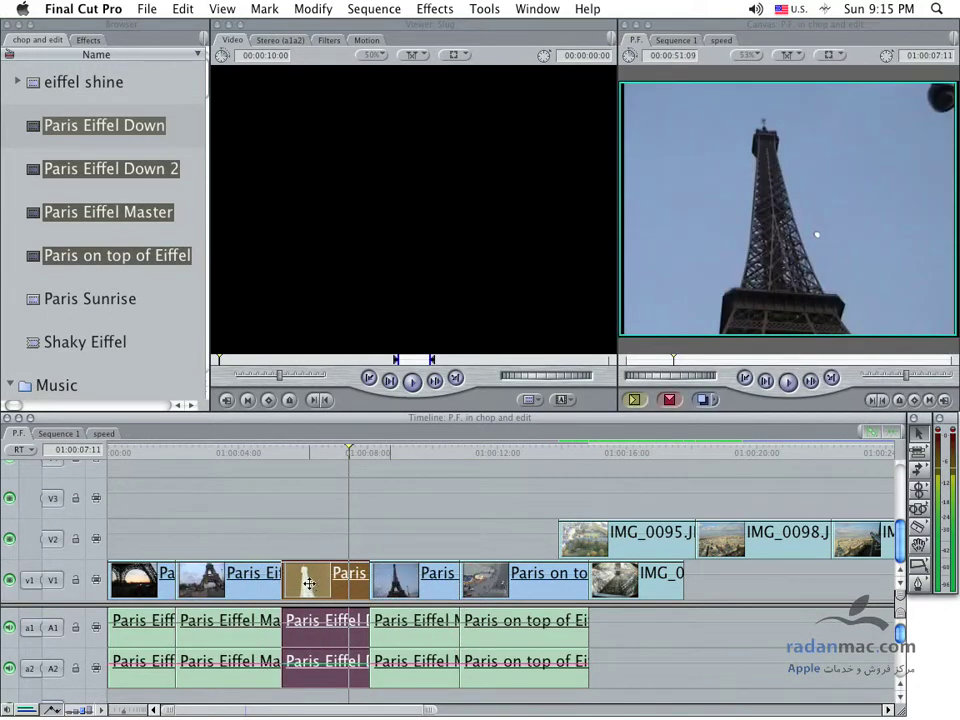
left_click_drag(309, 584, 202, 580)
left_click_drag(543, 591, 345, 594)
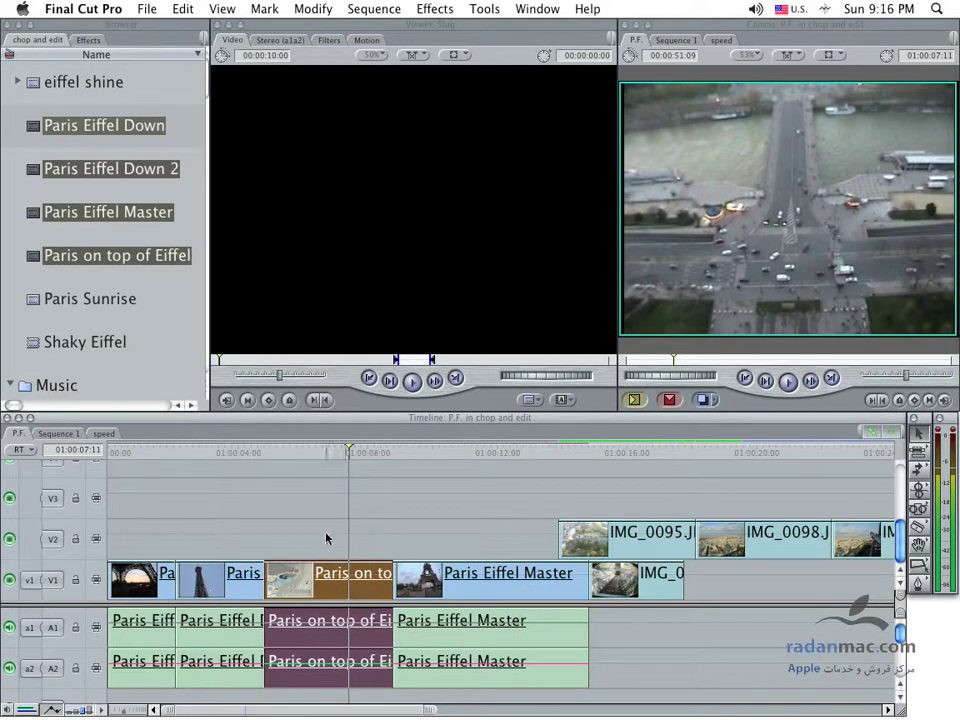
left_click(248, 552)
Move the tower close-up clip to the start of the sequence and clear the selection
left_click_drag(235, 578, 130, 574)
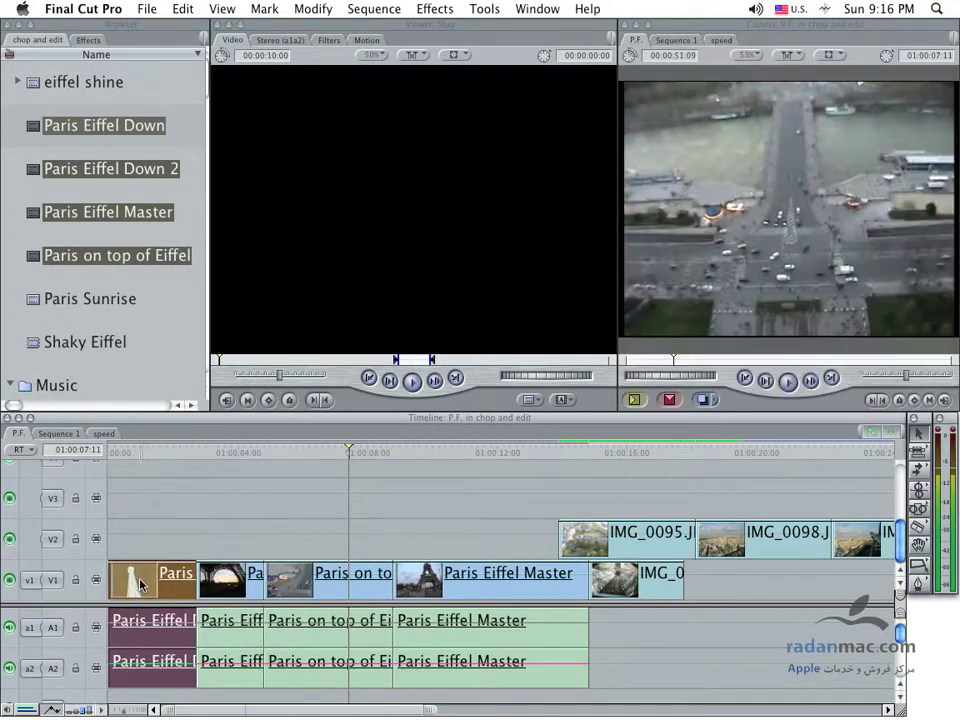
left_click(190, 521)
left_click(190, 521)
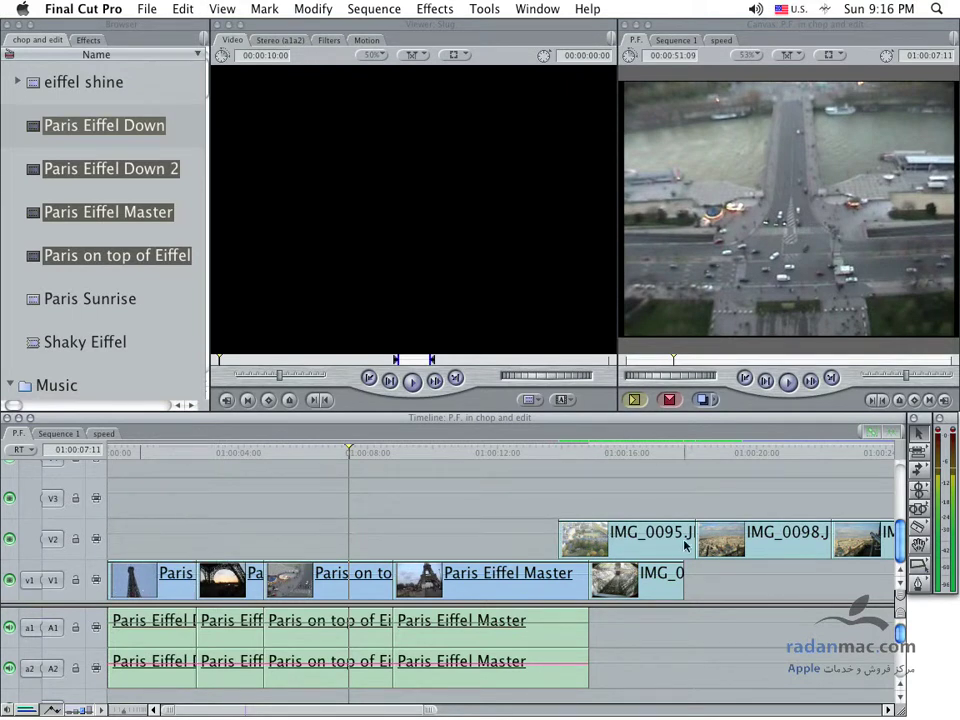
Stagger the stills: IMG_0098 onto V3, IMG_0095 later on V2, IMG_0097 earlier, IMG_0099 higher
scroll(427, 586, "right", 10)
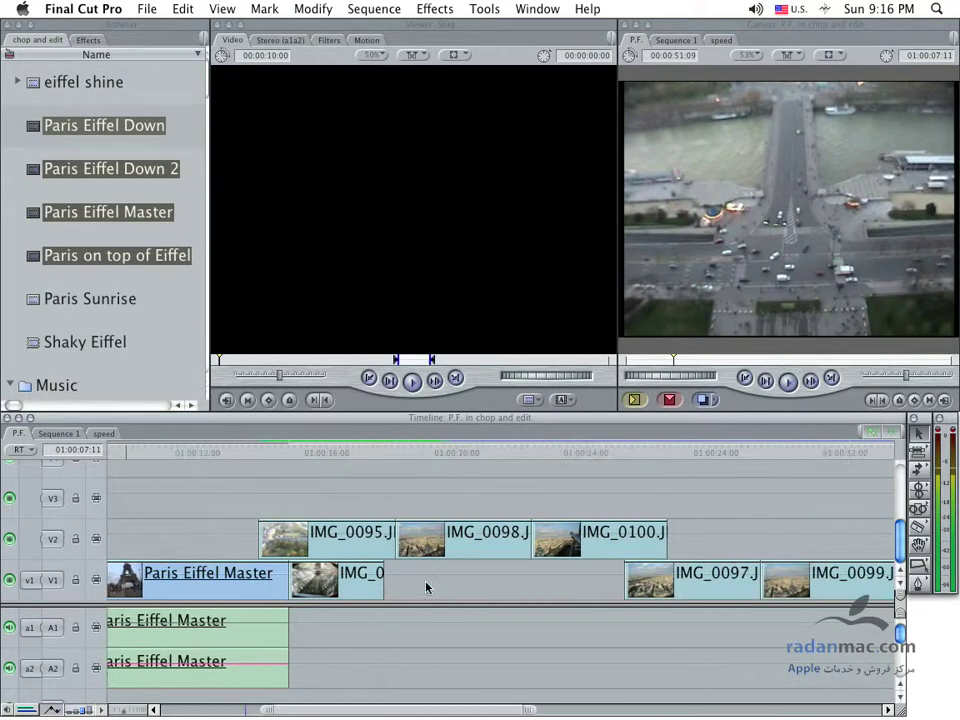
scroll(427, 586, "down", 1)
left_click_drag(515, 533, 607, 533)
left_click_drag(449, 533, 488, 494)
left_click_drag(300, 540, 530, 540)
left_click_drag(587, 578, 536, 578)
mouse_move(725, 578)
left_mouse_down()
mouse_move(672, 484)
mouse_move(453, 465)
left_mouse_up()
Lift another still onto a new upper track and enlarge the Timeline to show V1–V5
left_click_drag(533, 607, 533, 637)
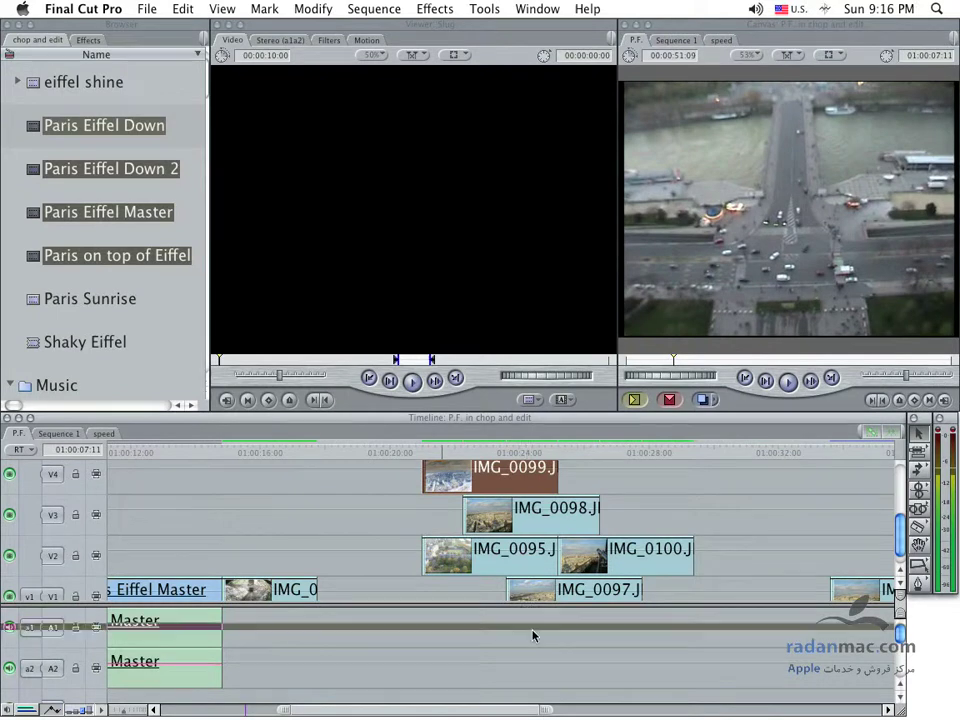
mouse_move(583, 575)
left_mouse_down()
mouse_move(563, 485)
mouse_move(540, 559)
left_mouse_up()
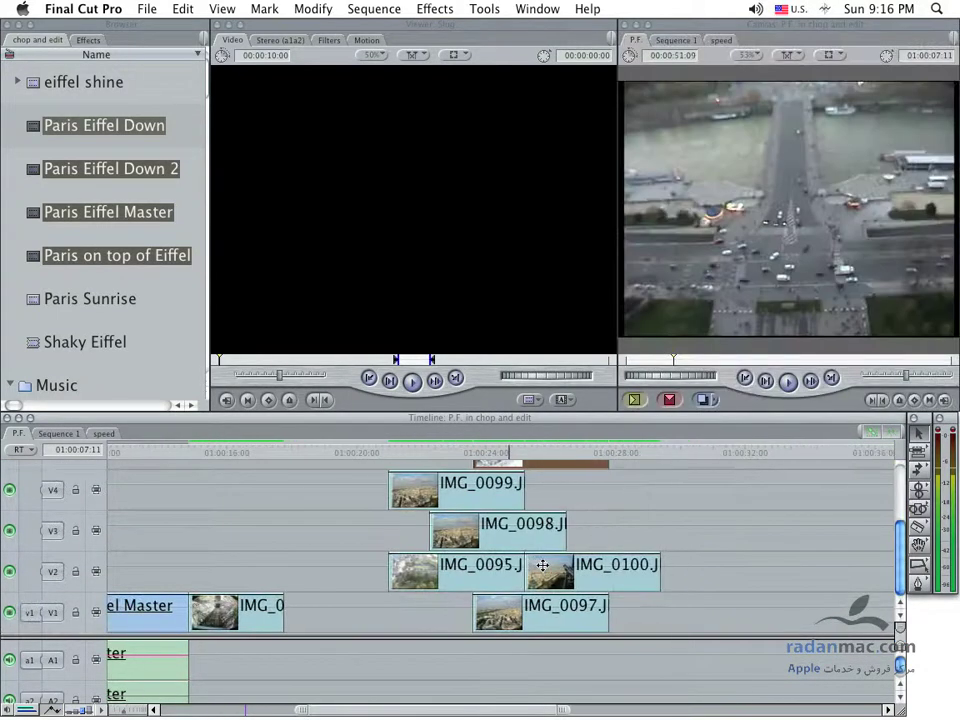
scroll(524, 568, "down", 2)
left_click_drag(537, 382, 537, 264)
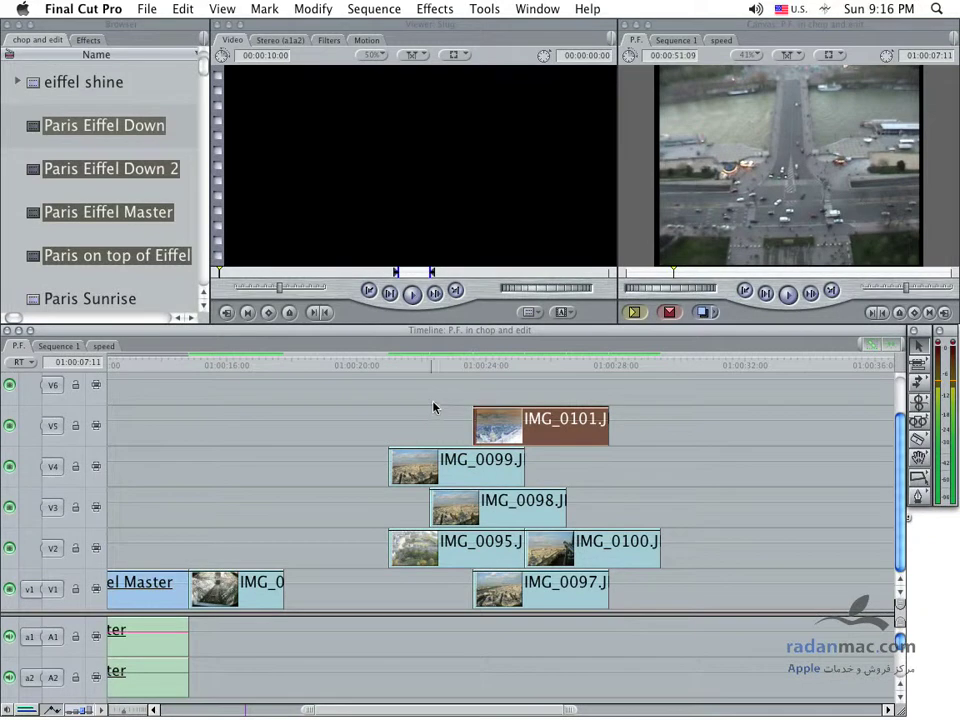
left_click_drag(434, 407, 739, 553)
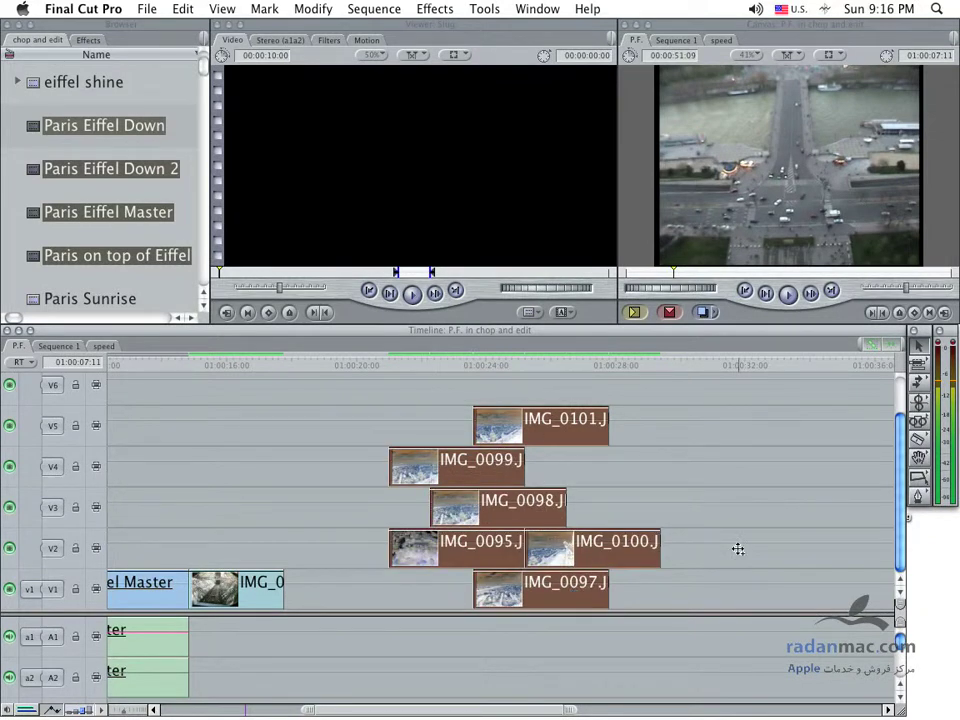
scroll(739, 553, "down", 1)
scroll(739, 553, "down", 1)
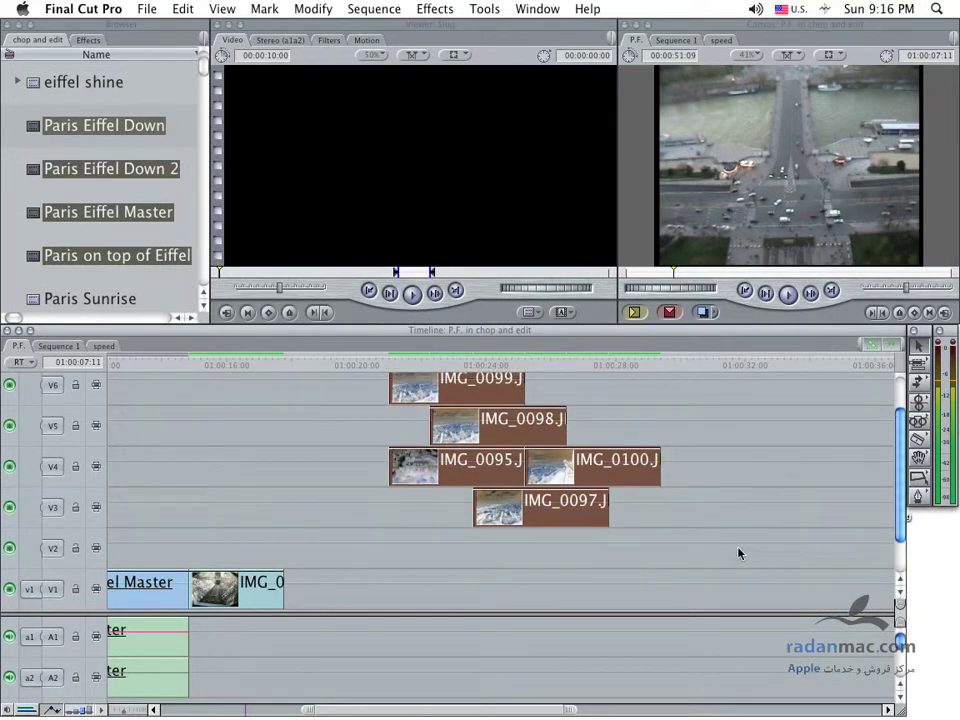
scroll(739, 553, "down", 1)
scroll(739, 553, "up", 2)
scroll(738, 549, "up", 1)
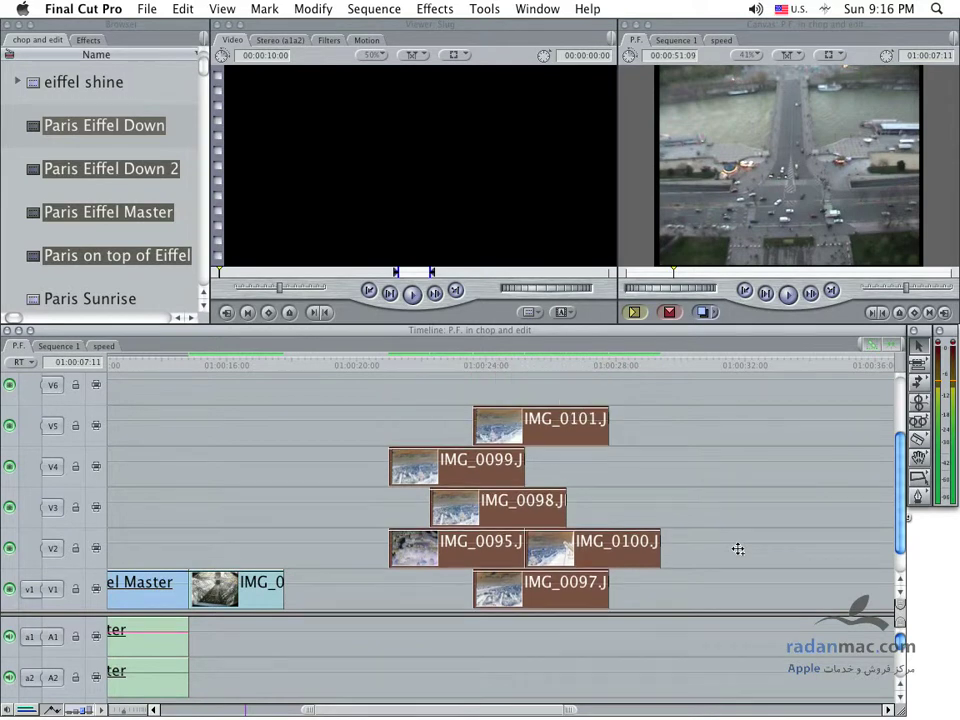
scroll(738, 549, "down", 1)
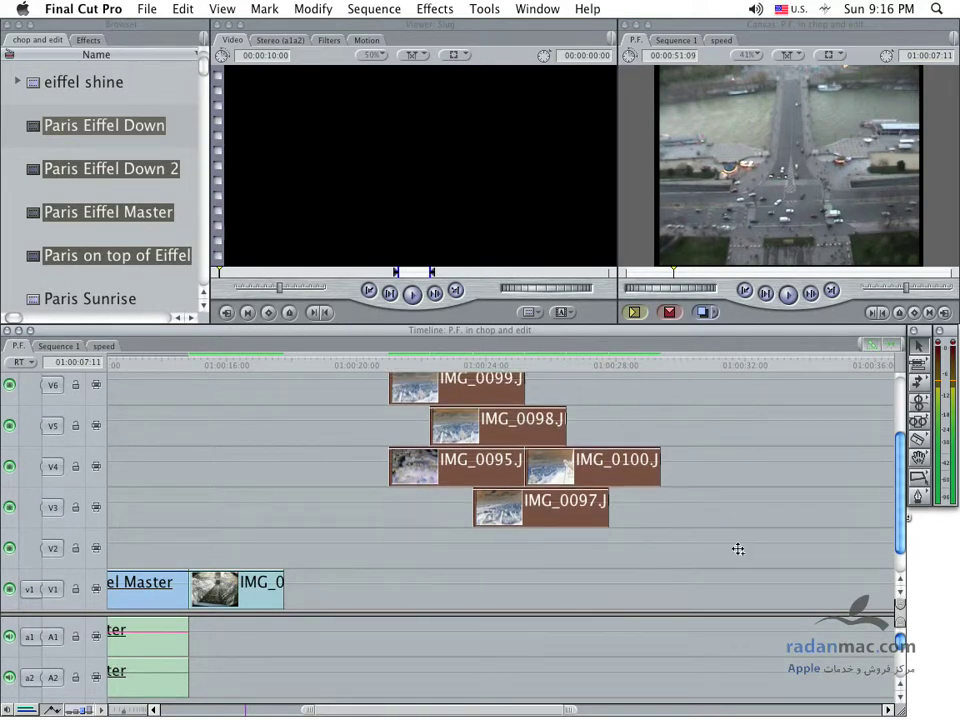
scroll(738, 549, "down", 1)
scroll(738, 549, "down", 1)
scroll(738, 549, "up", 2)
scroll(738, 549, "up", 1)
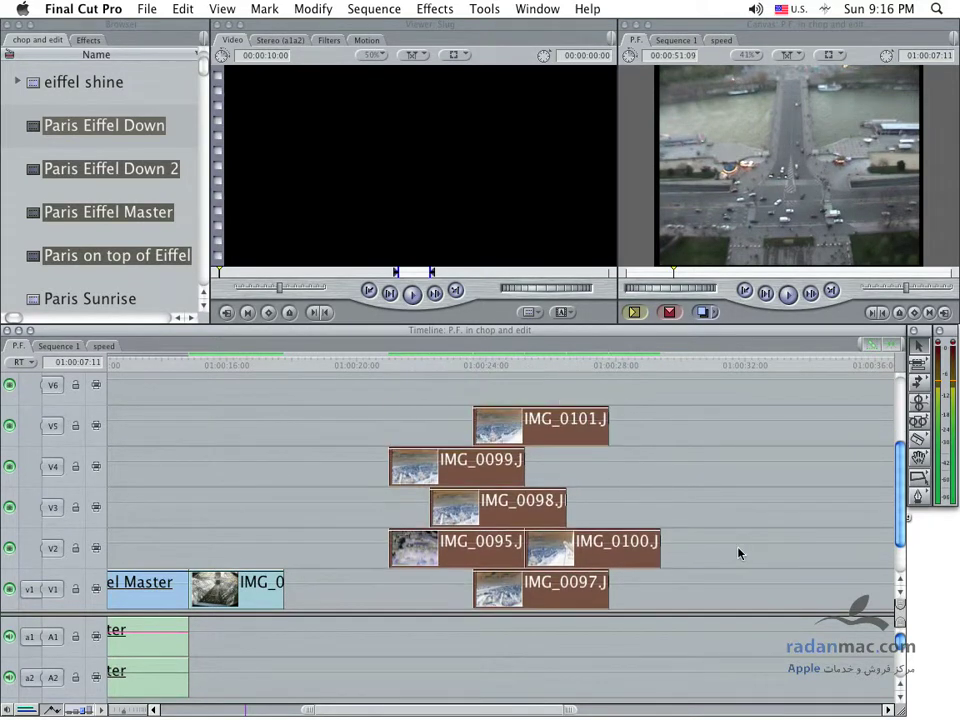
scroll(739, 553, "left", 2)
scroll(739, 553, "left", 2)
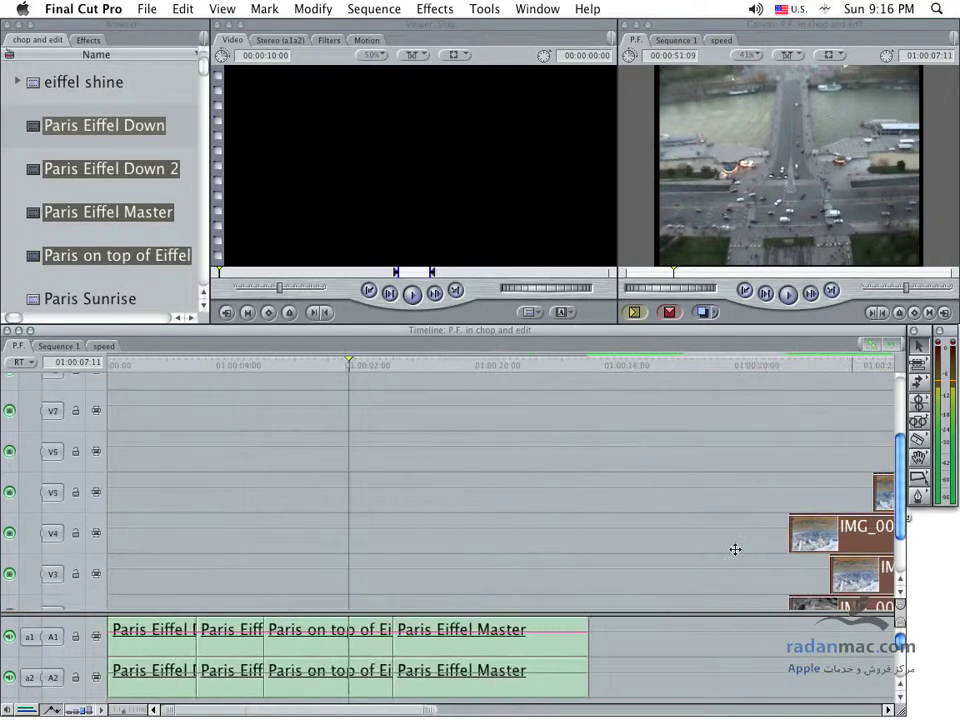
scroll(739, 553, "left", 1)
Park the playhead at Paris on top of Eiffel's start, select its video, and undo a trial move to V2
mouse_move(287, 366)
left_mouse_down()
mouse_move(329, 366)
mouse_move(259, 373)
left_mouse_up()
left_click(310, 592)
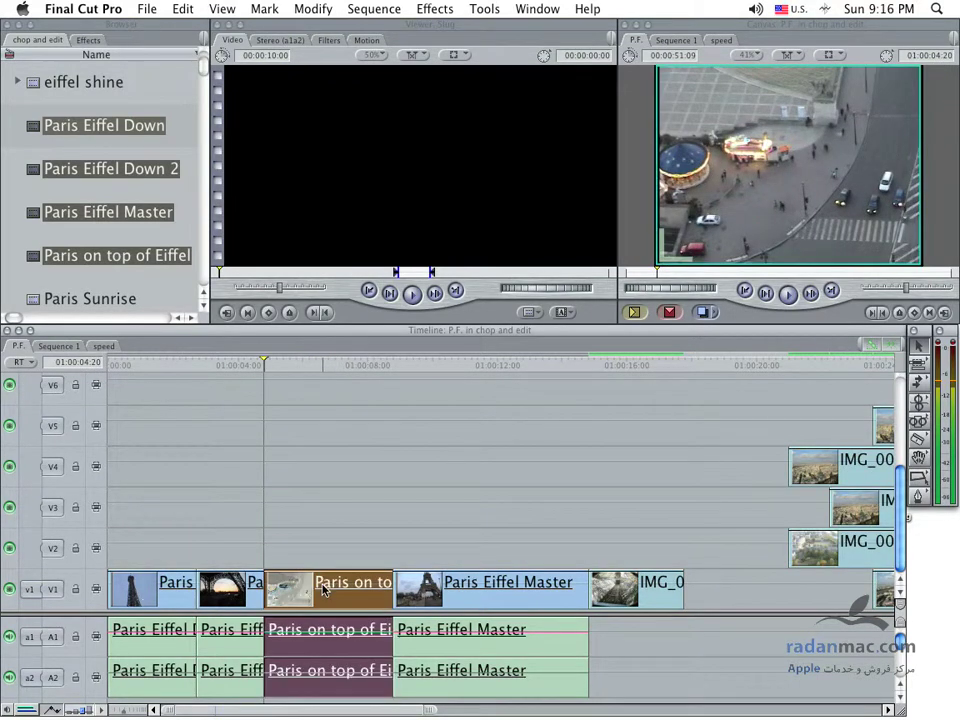
left_click(316, 590, "alt")
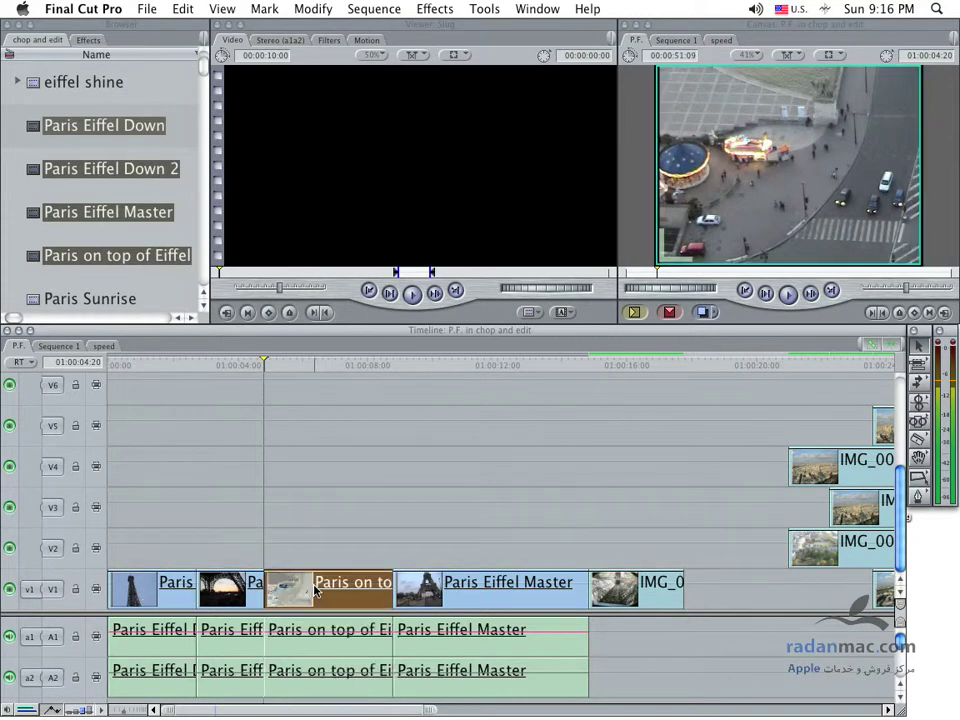
mouse_move(313, 590)
left_mouse_down()
mouse_move(315, 510)
mouse_move(348, 518)
left_mouse_up()
key("ctrl+z")
Lift the Paris on top of Eiffel video onto V6 at the playhead, leaving V1's gap empty
left_click_drag(345, 518, 518, 395)
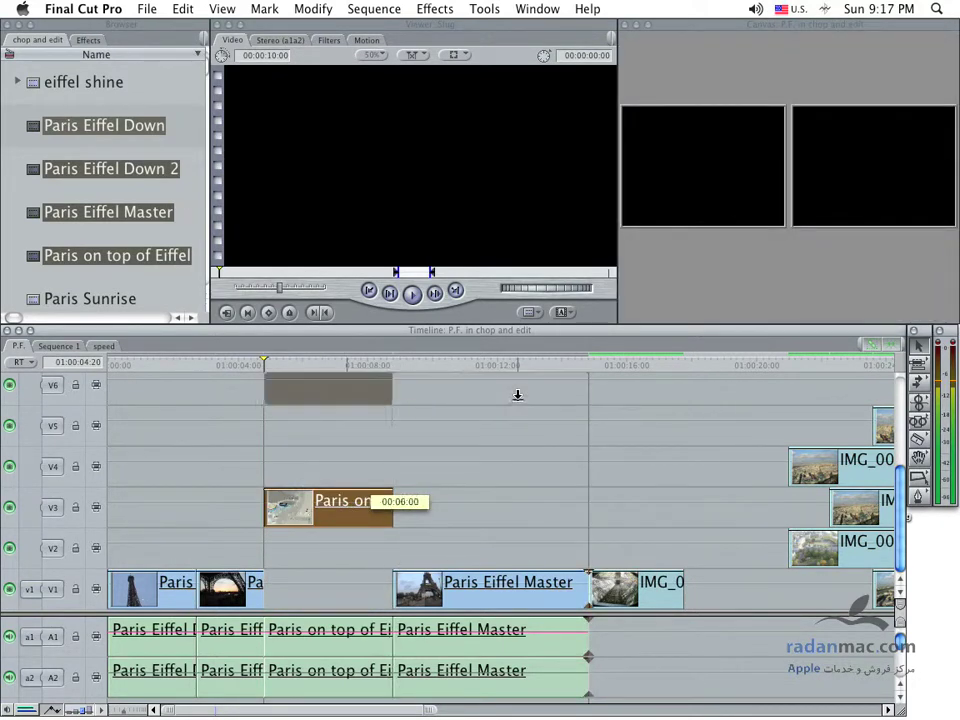
left_click_drag(518, 395, 518, 403)
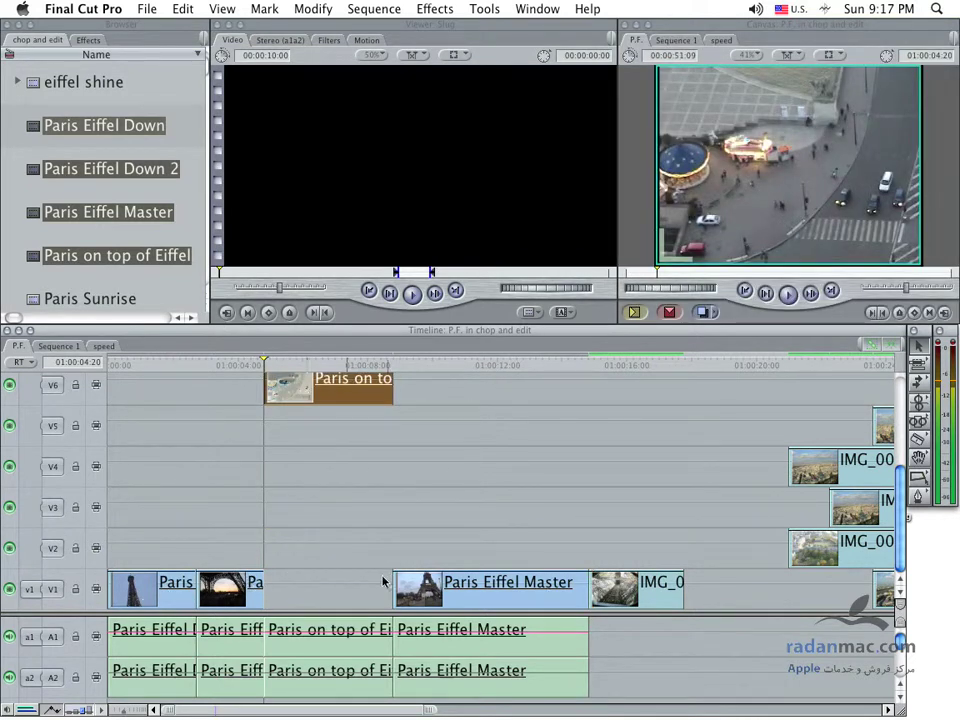
left_click(290, 556)
left_click(289, 602)
left_click(379, 559)
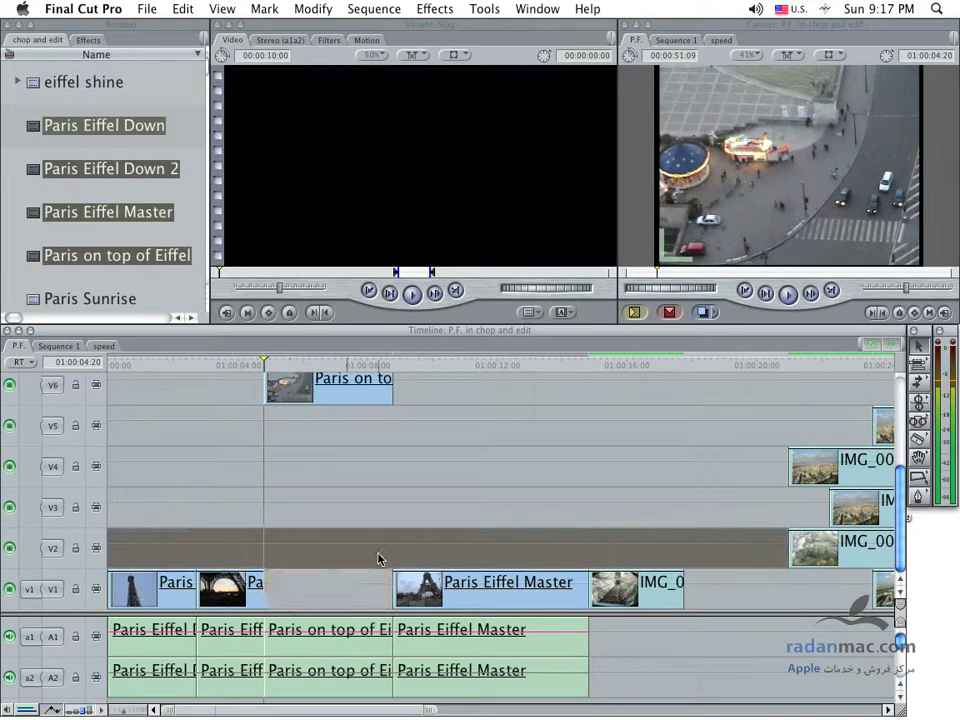
left_click(750, 600)
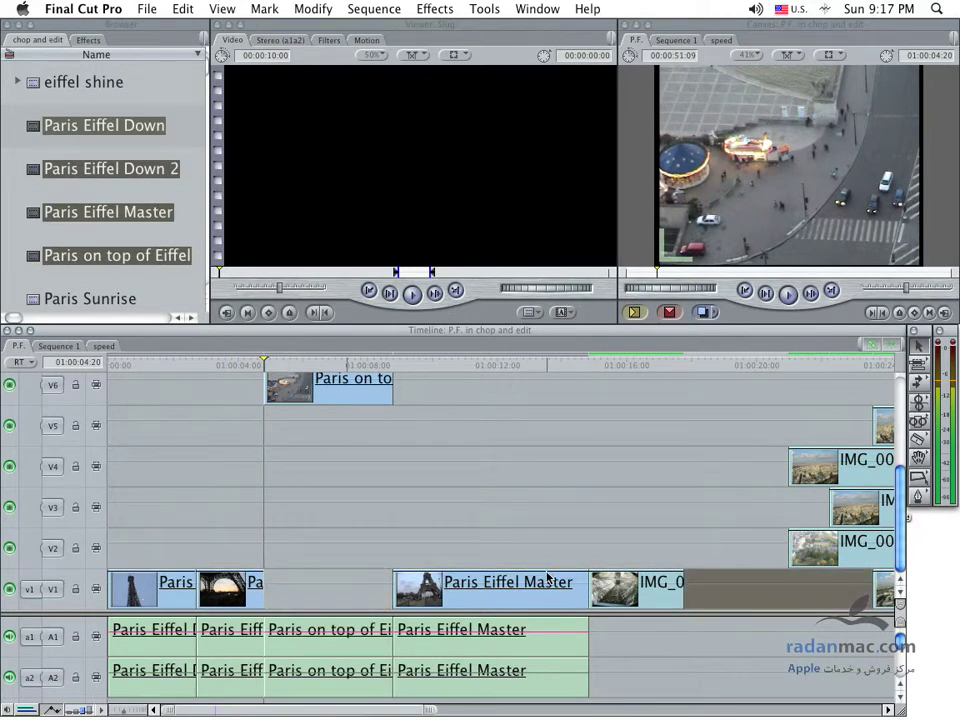